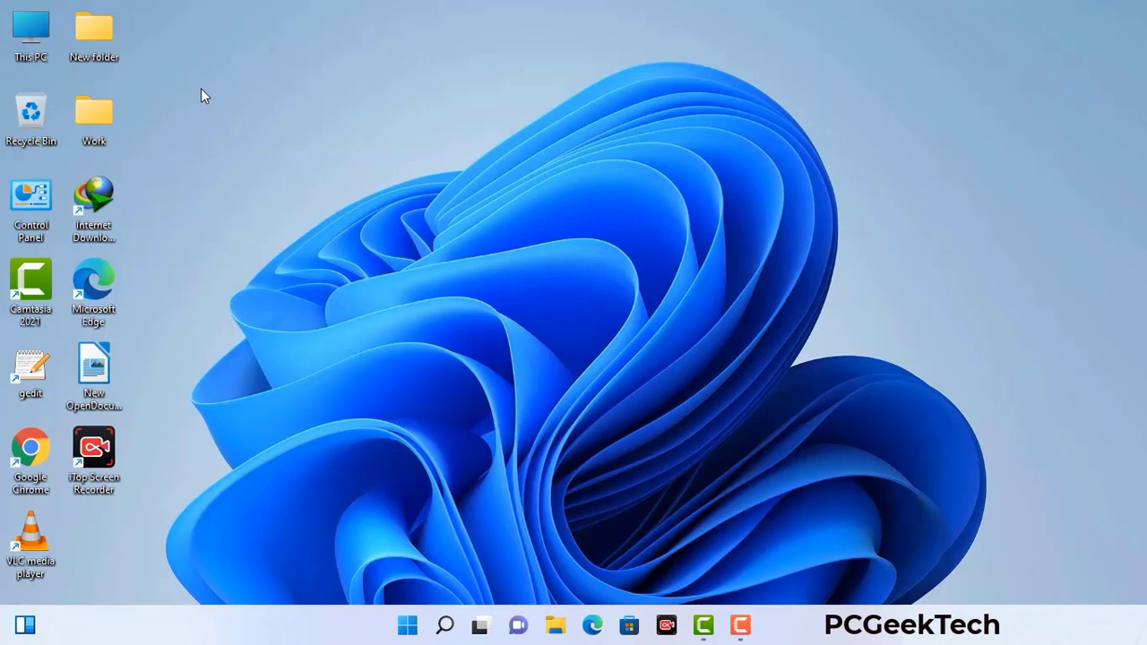
# Step: Bring up the Run box with msconfig in its Open field, moved to the screen centre
pyautogui.press('super+r')
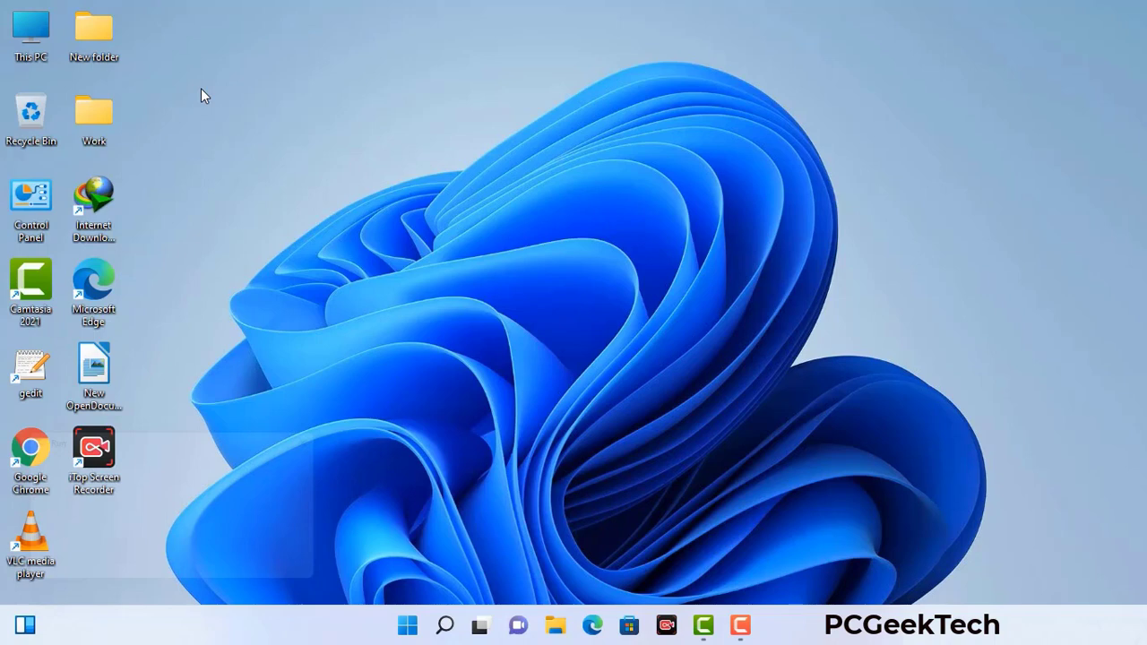
pyautogui.moveTo(195, 436); pyautogui.dragTo(504, 141)
# Step: Launch msconfig and enable Safe boot with the Network option on the Boot tab, applying and confirming
pyautogui.click(456, 223)
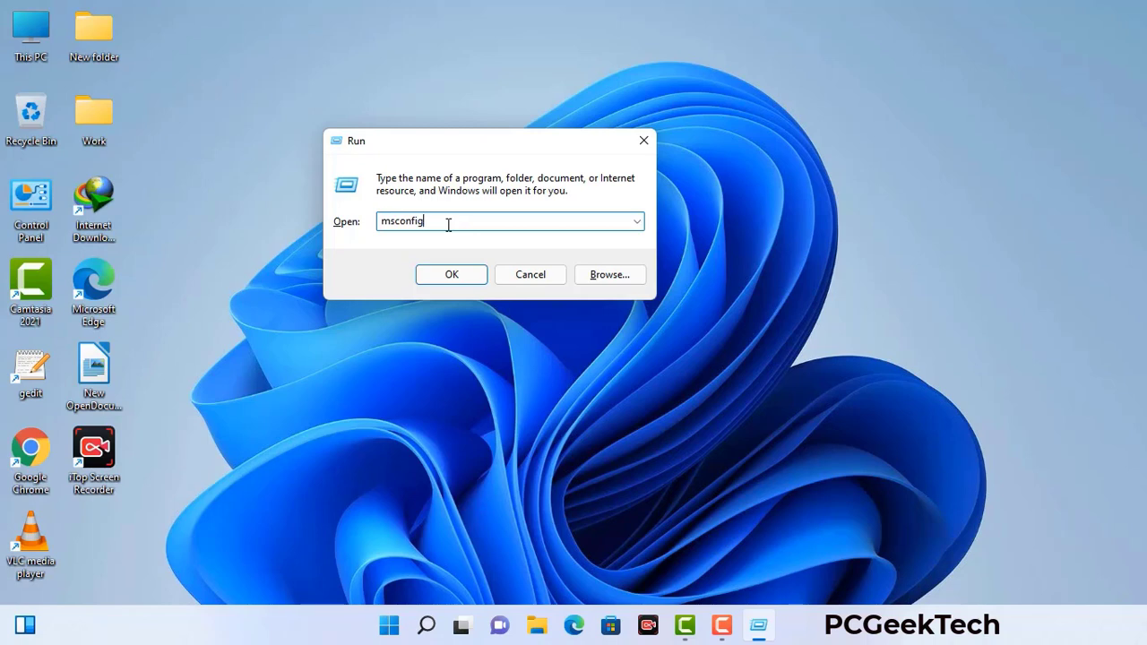
pyautogui.click(448, 275)
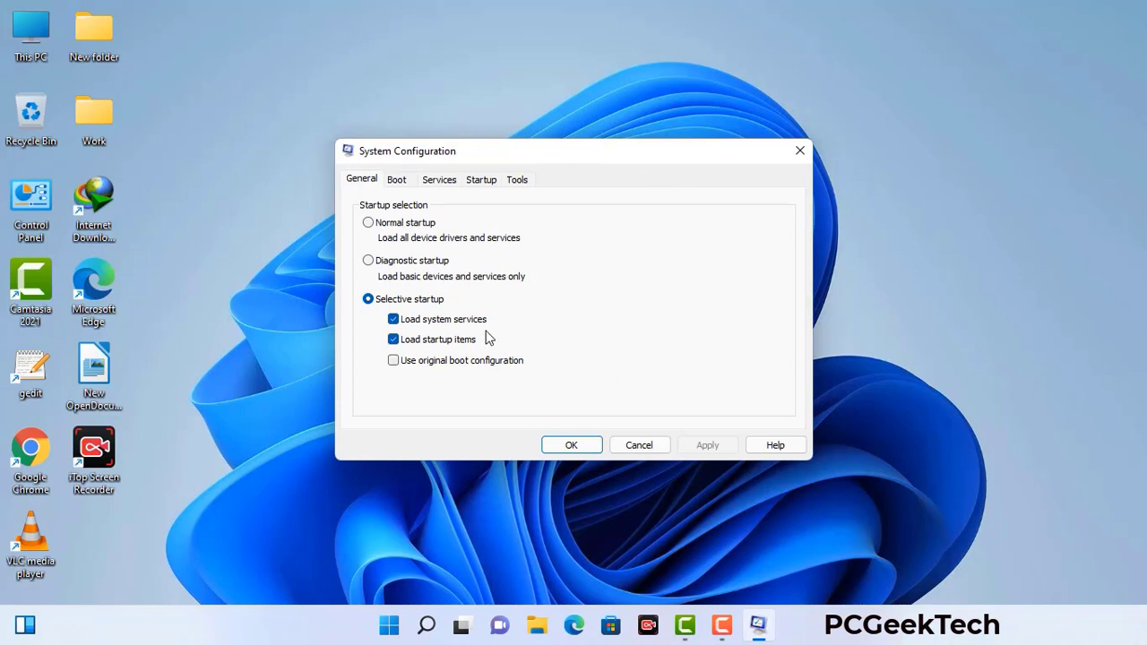
pyautogui.click(398, 182)
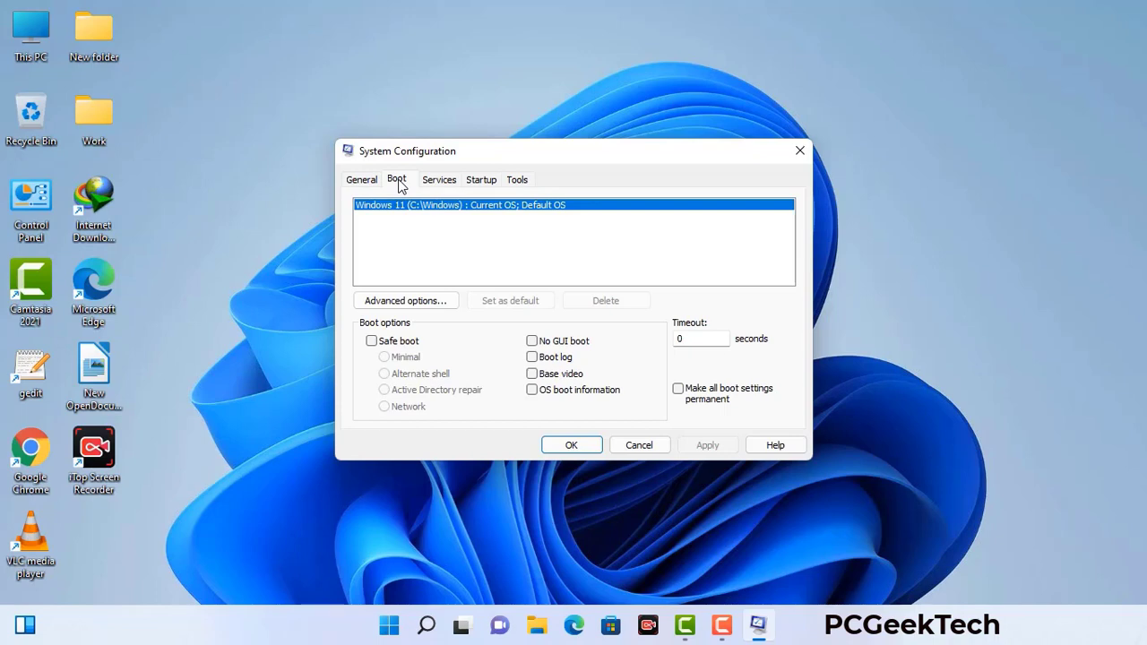
pyautogui.click(371, 342)
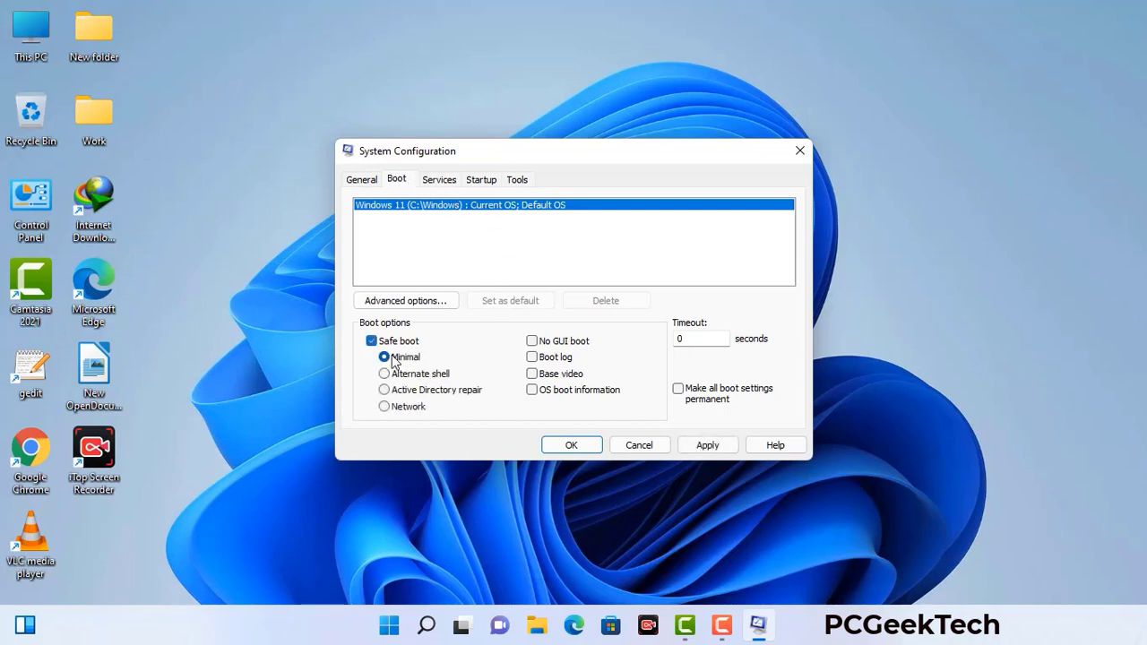
pyautogui.click(408, 408)
pyautogui.click(707, 446)
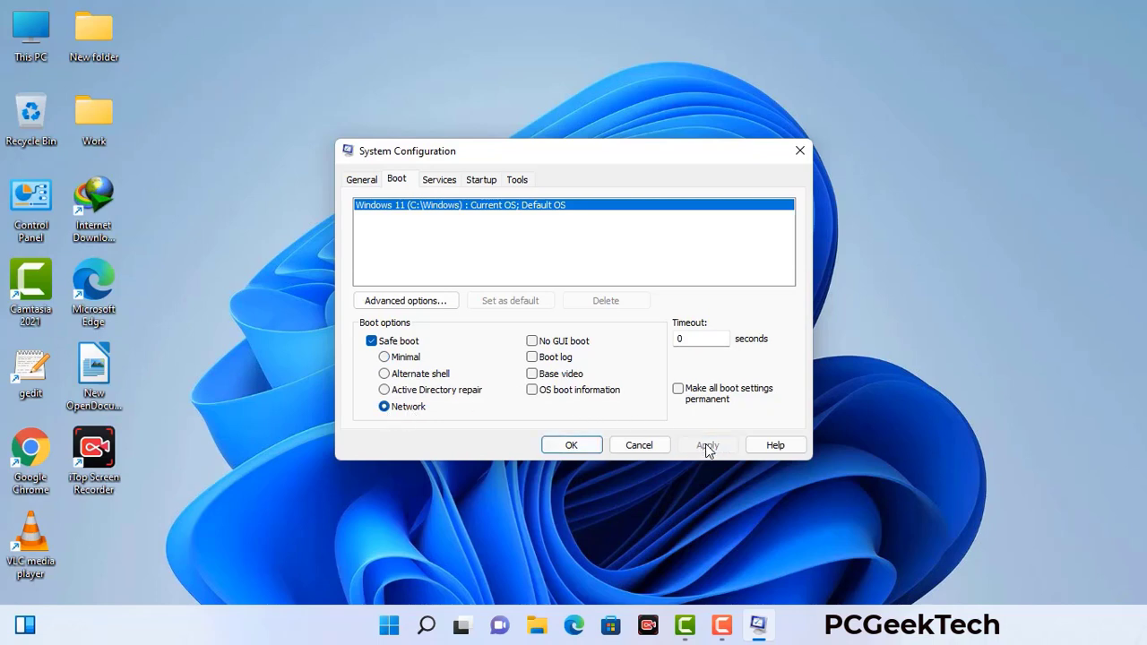
pyautogui.click(570, 445)
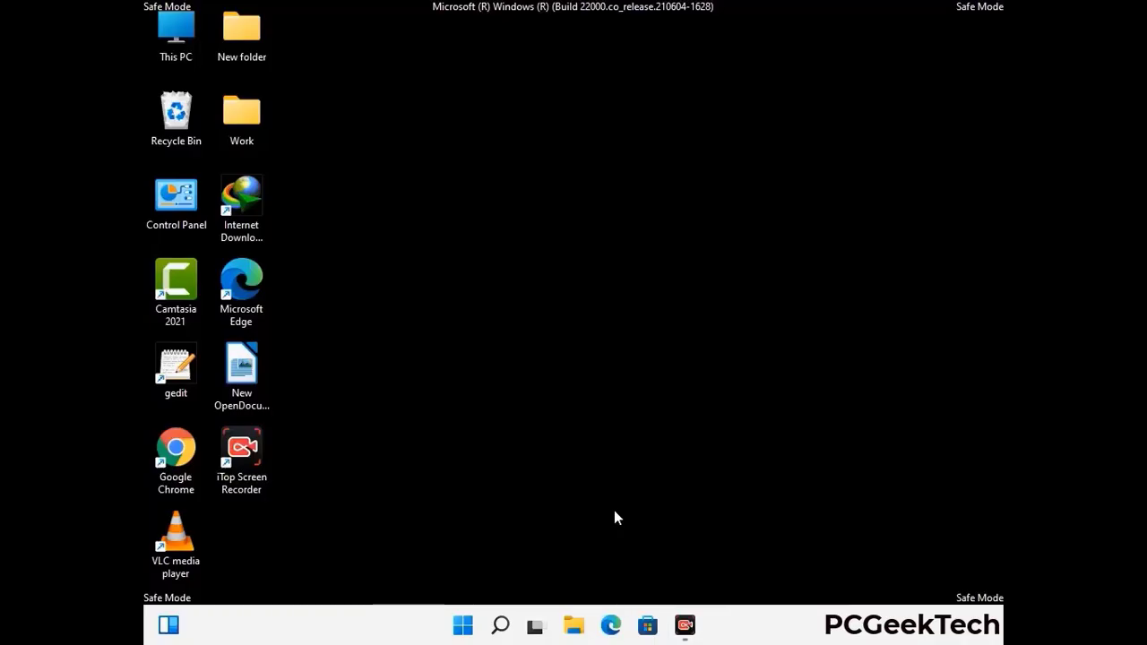
# Step: Turn on 'Show hidden files, folders, and drives' in File Explorer Options, then close Control Panel
pyautogui.doubleClick(176, 212)
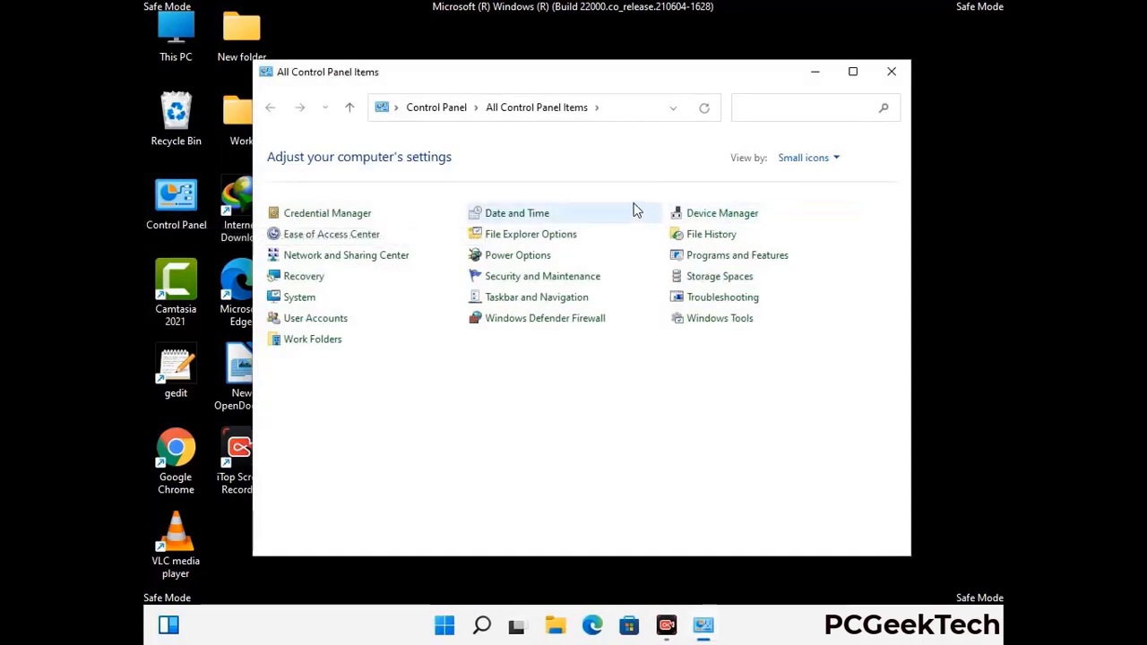
pyautogui.click(554, 235)
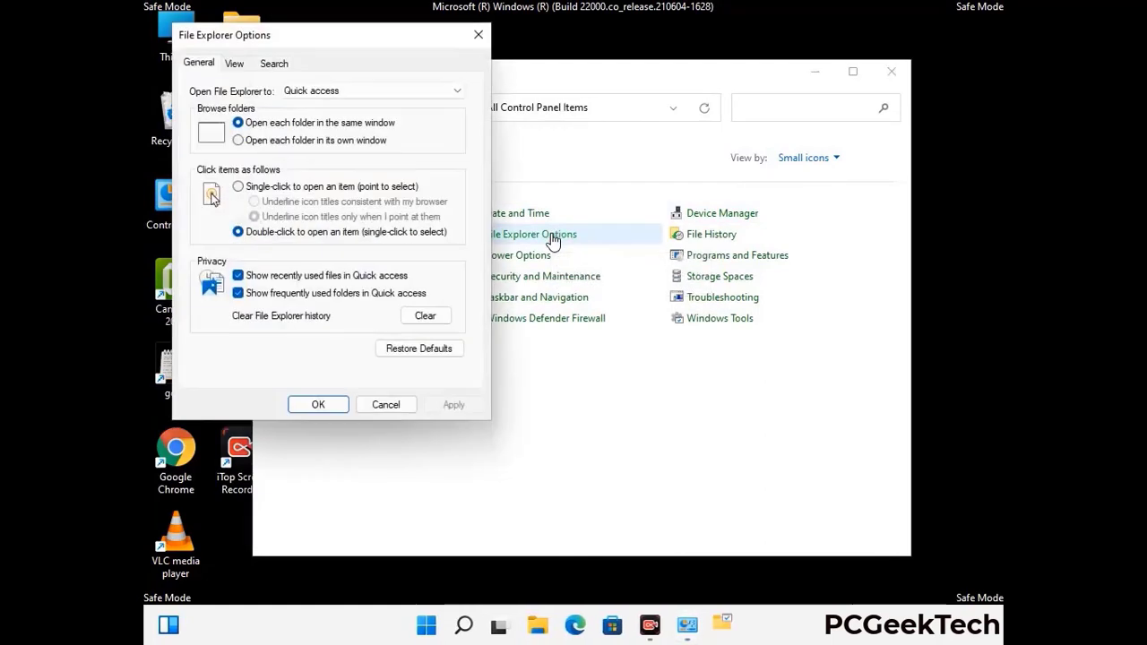
pyautogui.click(235, 63)
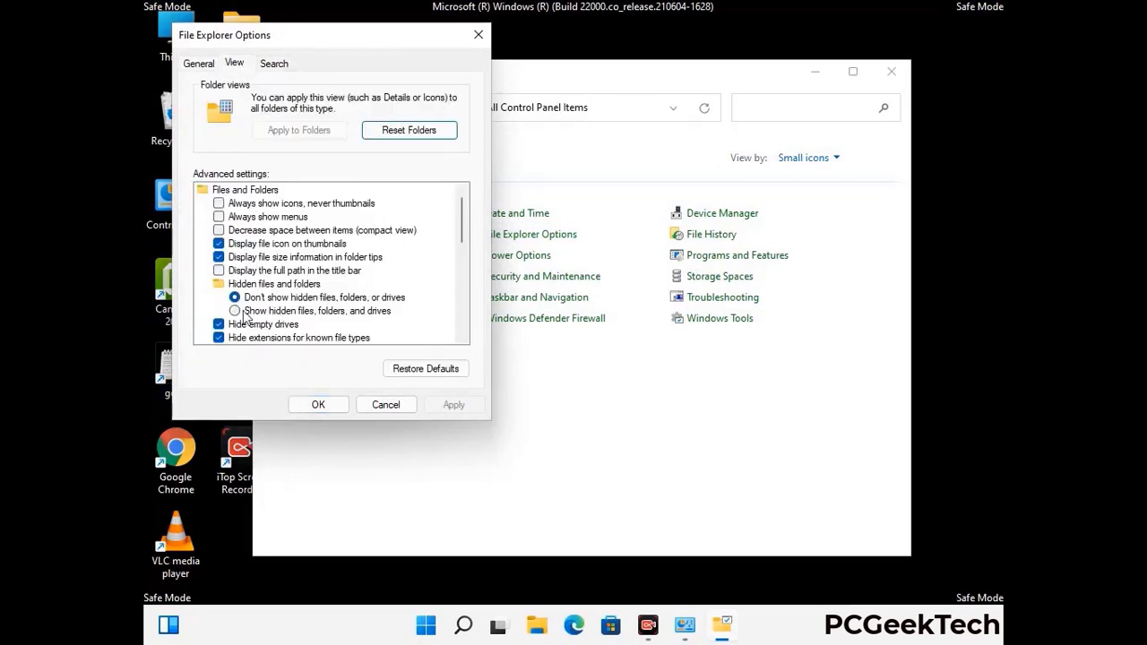
pyautogui.click(234, 311)
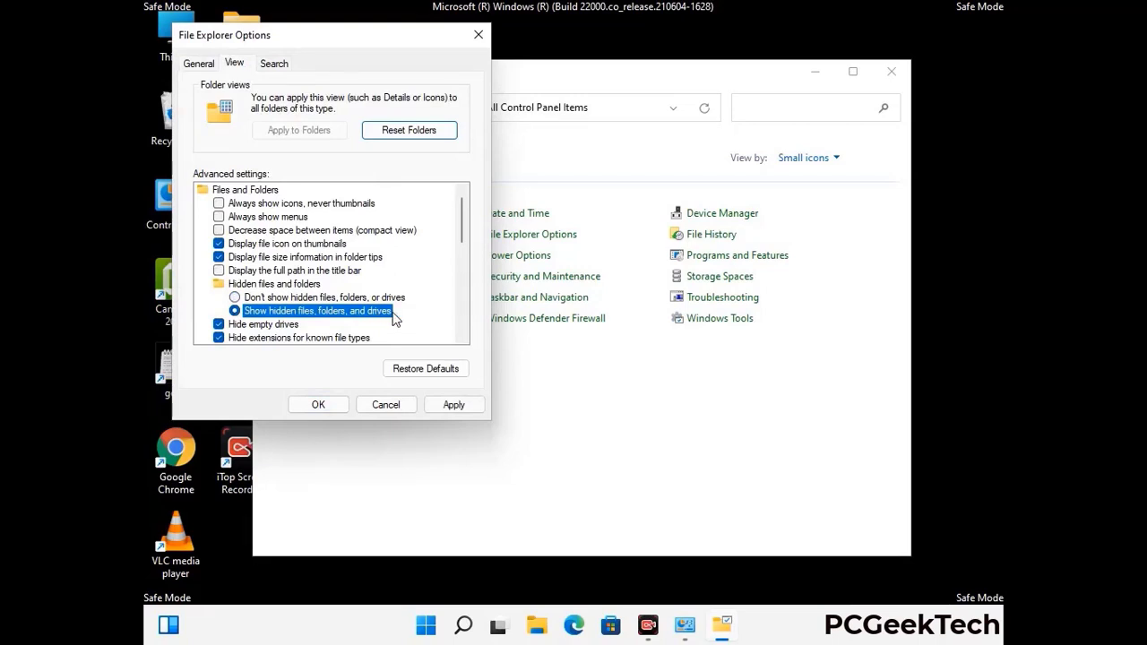
pyautogui.click(454, 405)
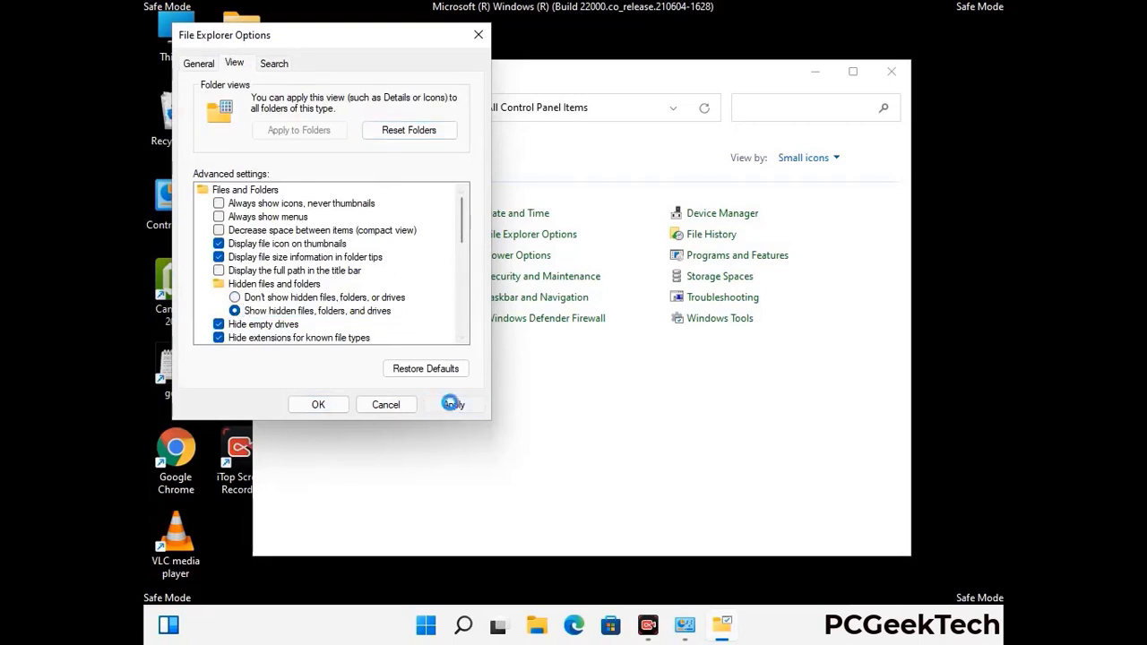
pyautogui.click(304, 405)
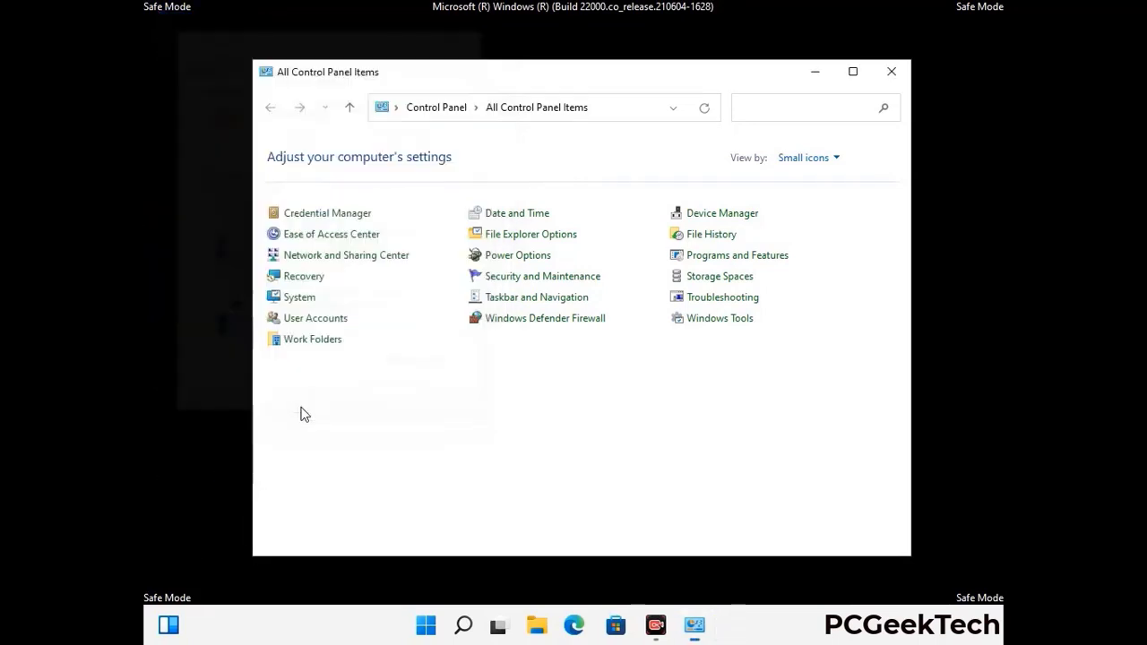
pyautogui.click(891, 71)
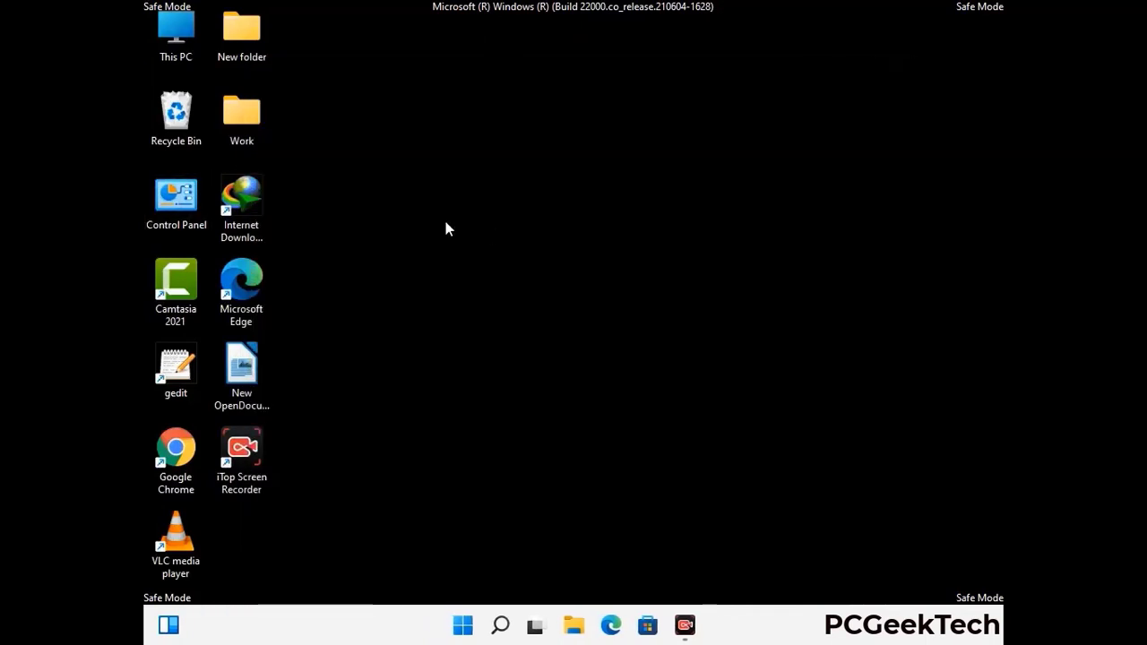
# Step: Browse from This PC to the C:\Windows\System32\drivers\etc folder
pyautogui.doubleClick(170, 55)
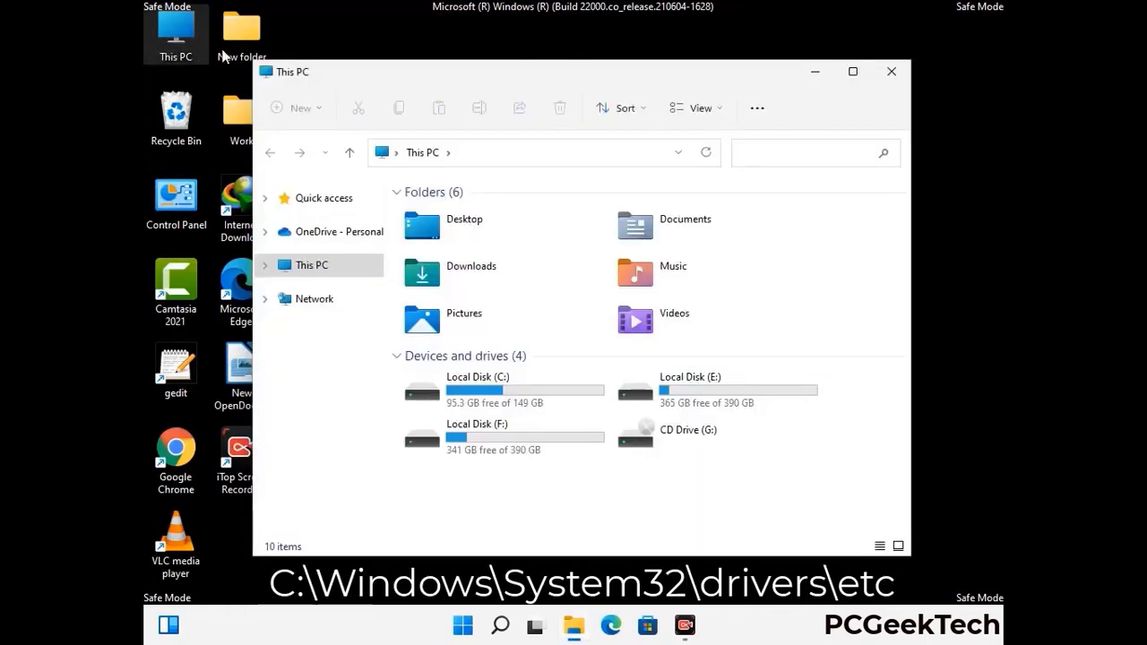
pyautogui.doubleClick(501, 394)
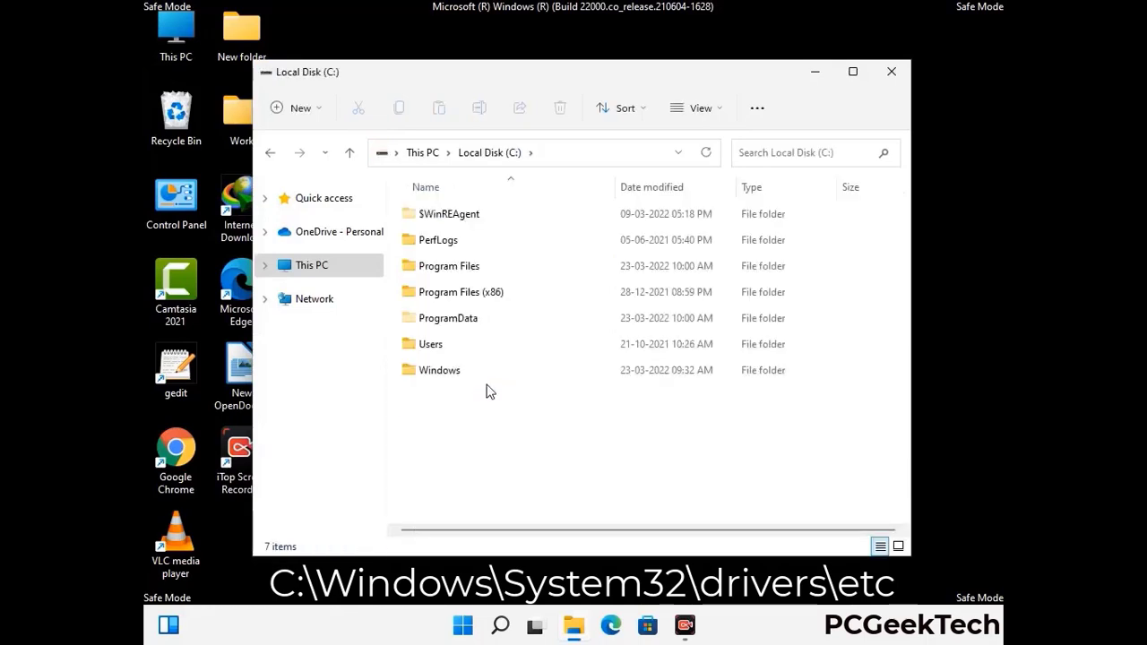
pyautogui.click(430, 378)
pyautogui.doubleClick(430, 378)
pyautogui.scroll(-5, 574, 385)
pyautogui.scroll(-15, 570, 387)
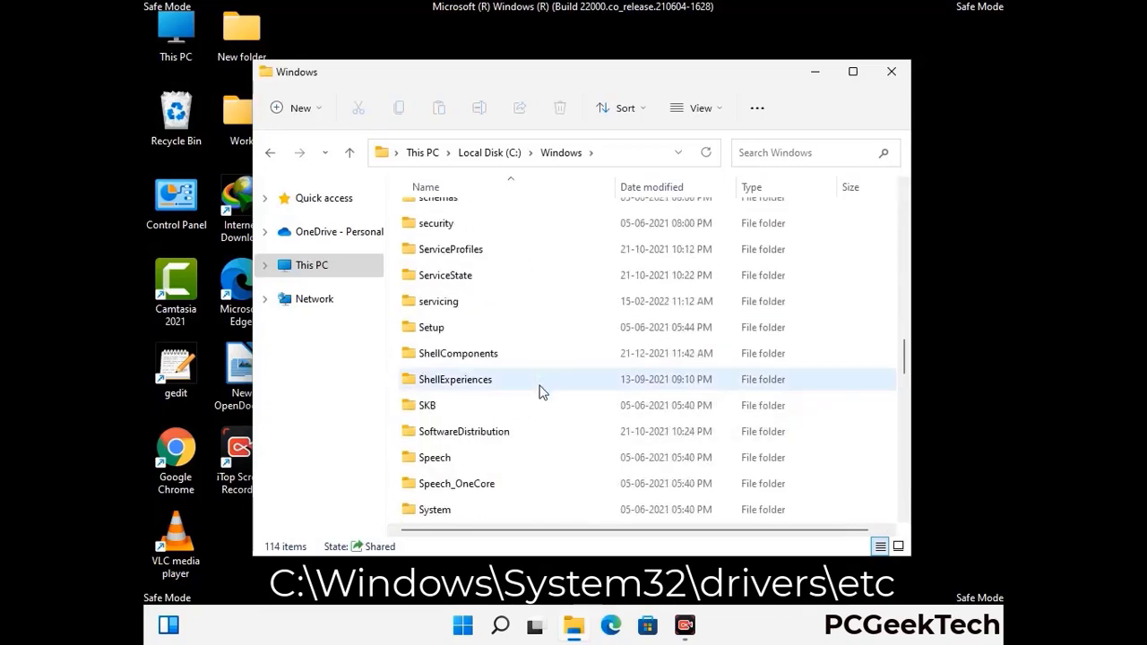
pyautogui.scroll(-2, 542, 391)
pyautogui.doubleClick(437, 378)
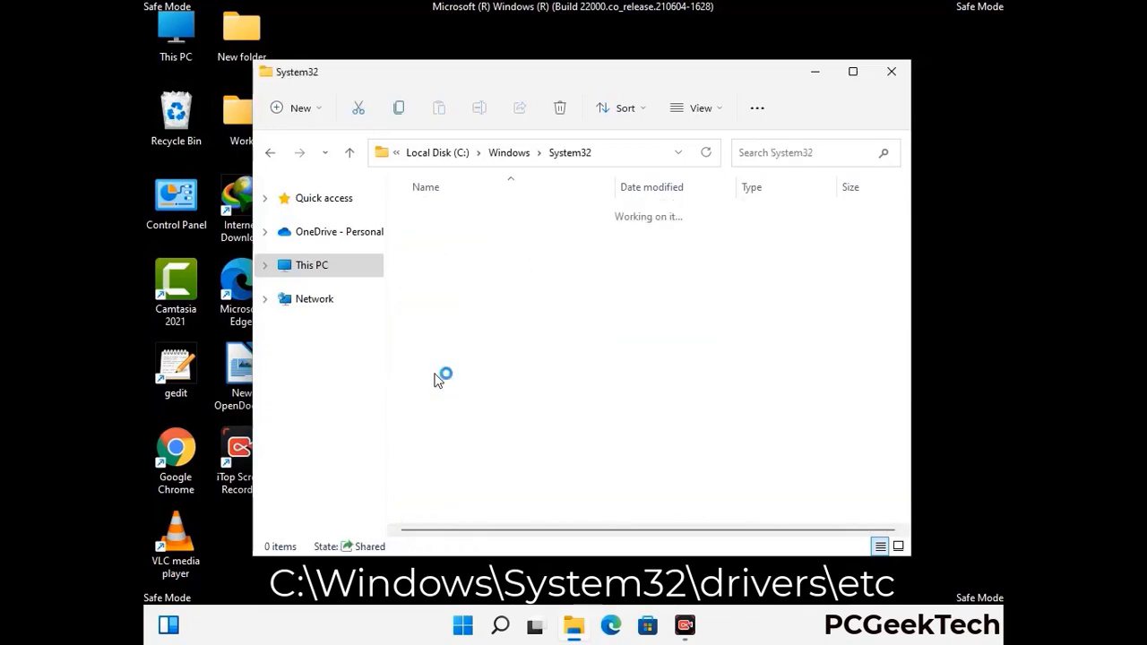
pyautogui.scroll(-5, 494, 391)
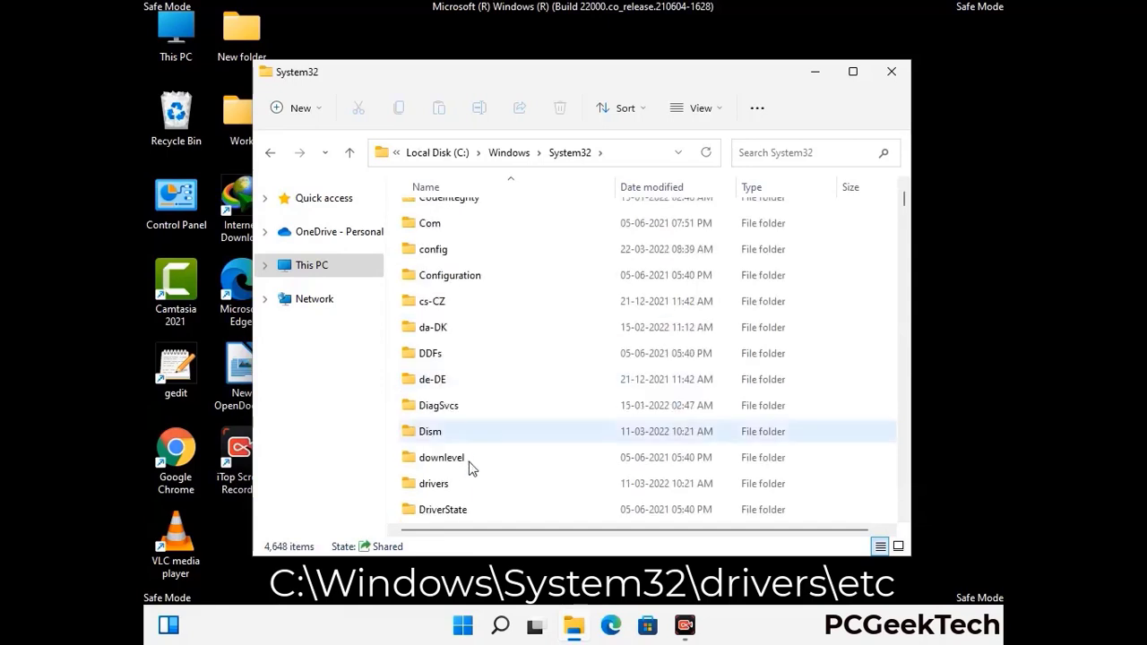
pyautogui.doubleClick(440, 485)
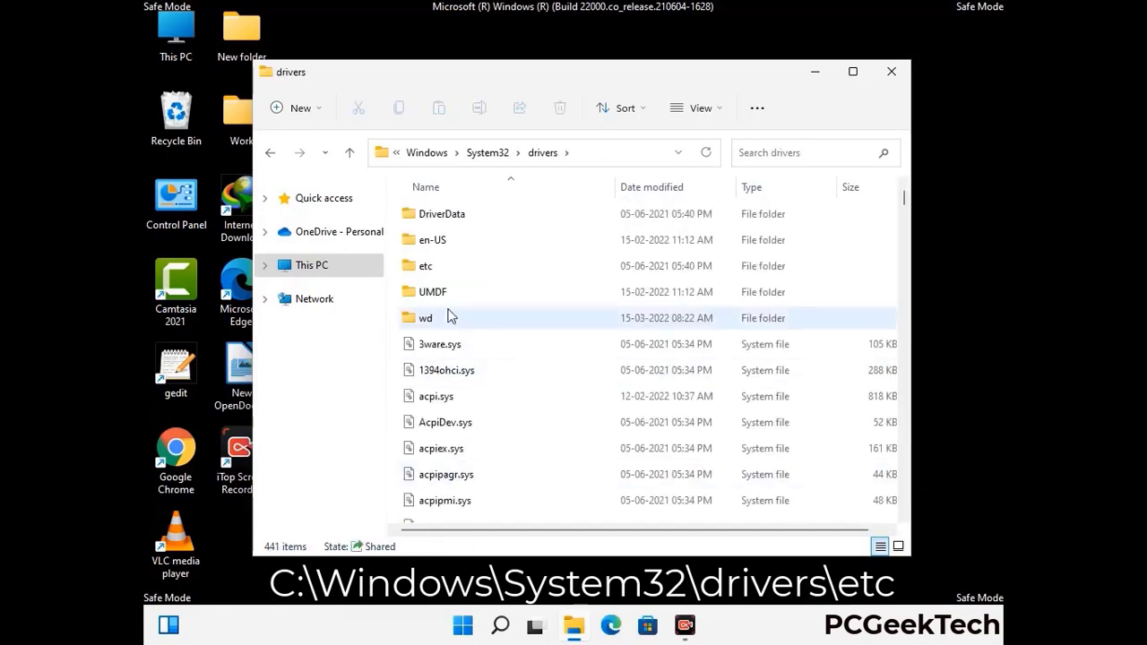
pyautogui.doubleClick(425, 266)
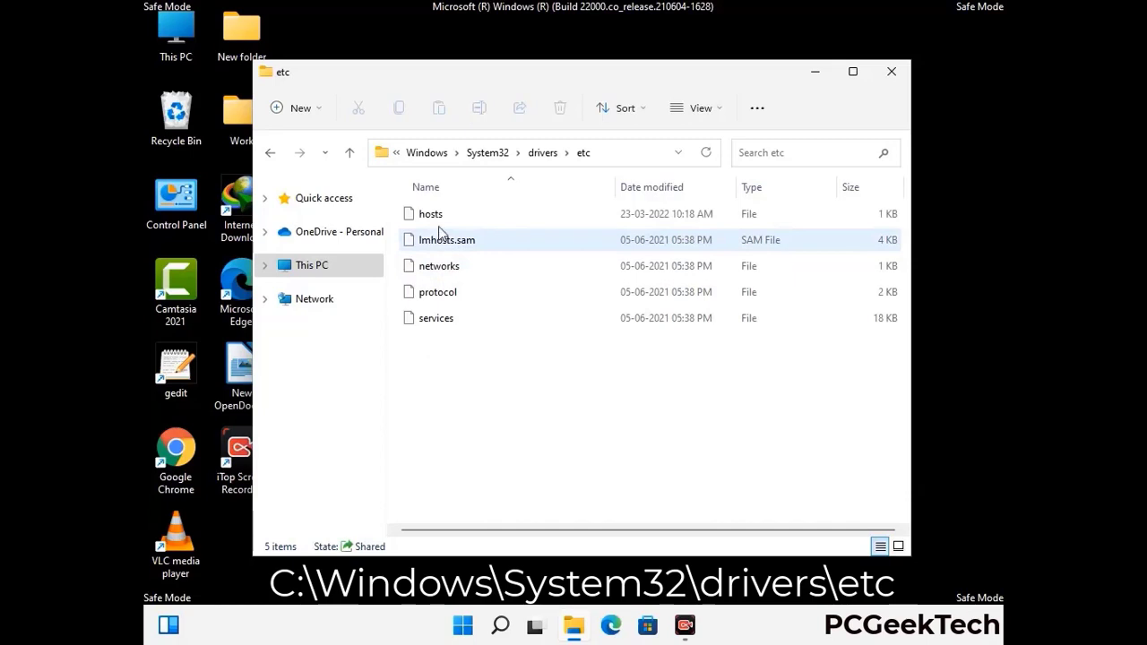
# Step: Open the hosts file with Notepad
pyautogui.click(440, 219)
pyautogui.doubleClick(440, 220)
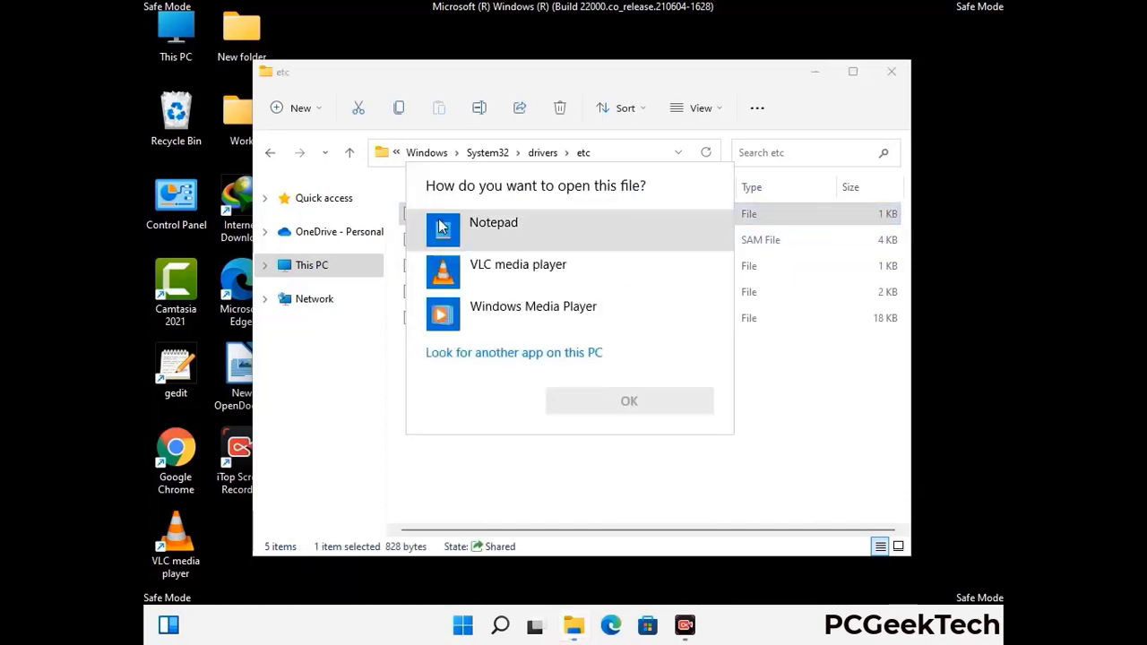
pyautogui.click(518, 229)
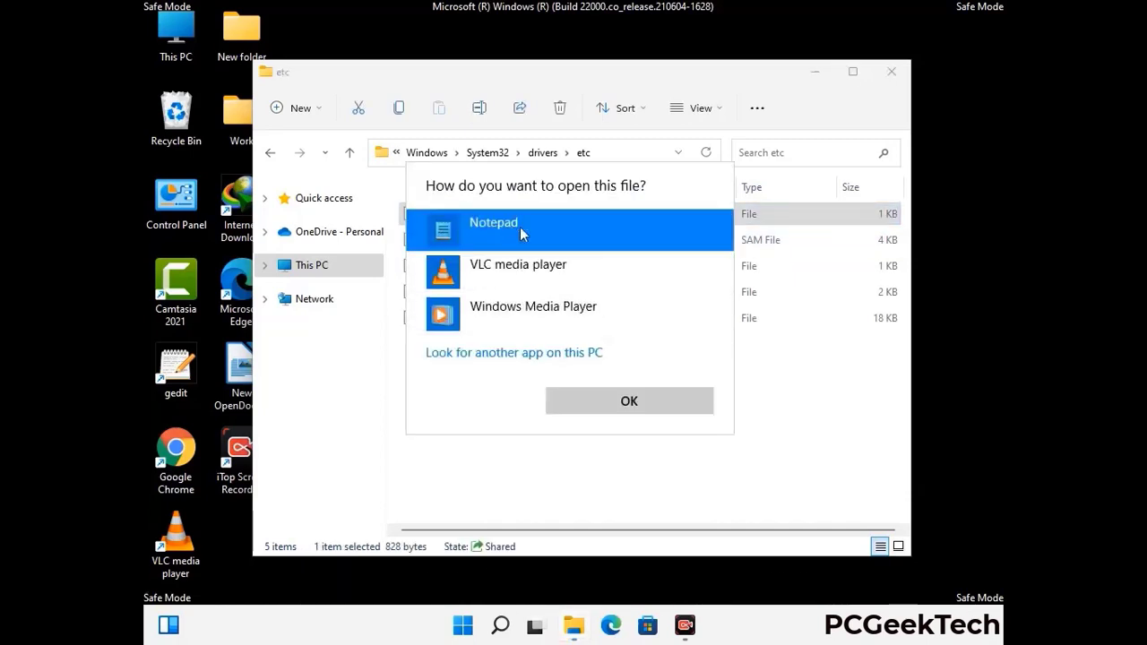
pyautogui.click(628, 402)
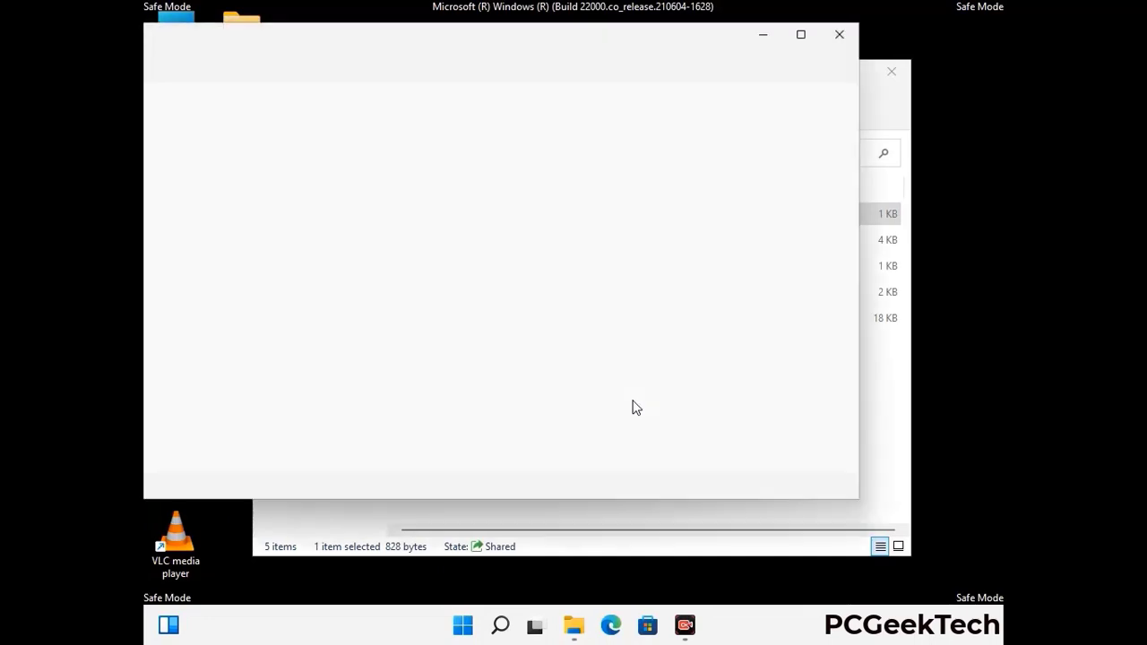
# Step: Add an empty line after the last localhost entry in hosts and save the file
pyautogui.moveTo(436, 56); pyautogui.dragTo(598, 51)
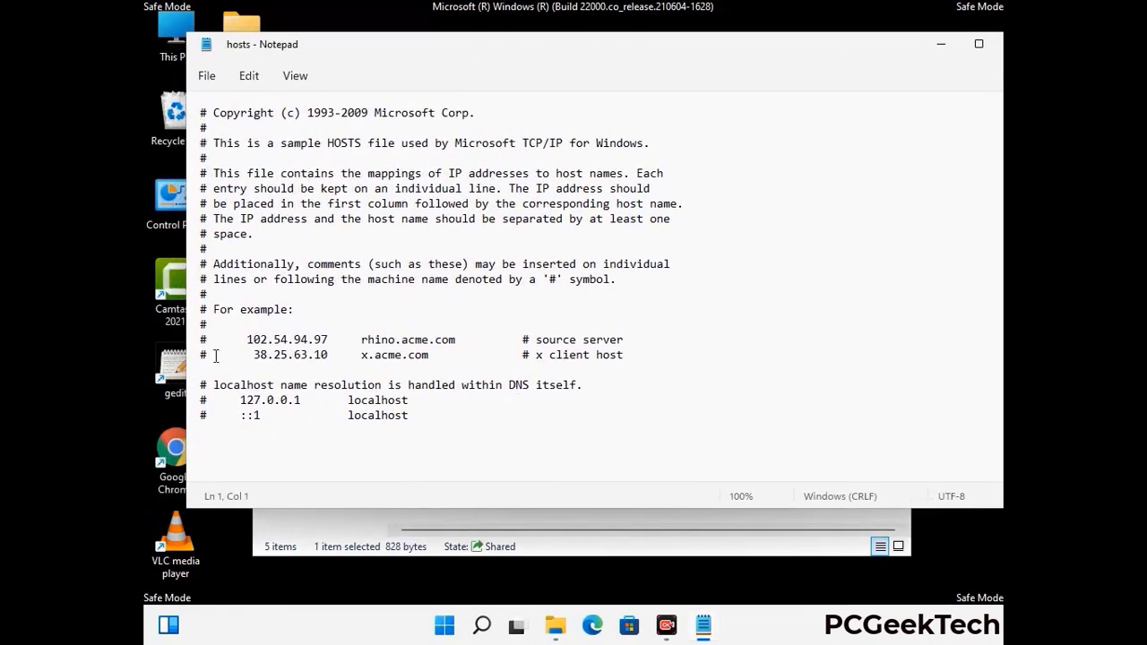
pyautogui.click(429, 420)
pyautogui.press('Return')
pyautogui.scroll(-1, 206, 414)
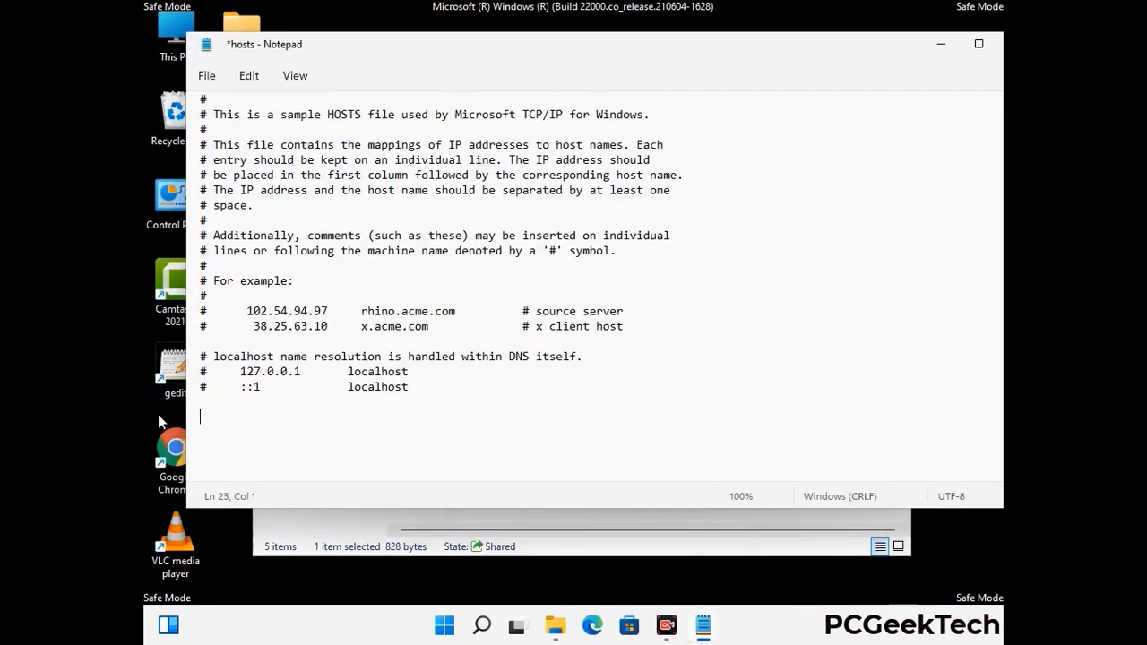
pyautogui.click(207, 78)
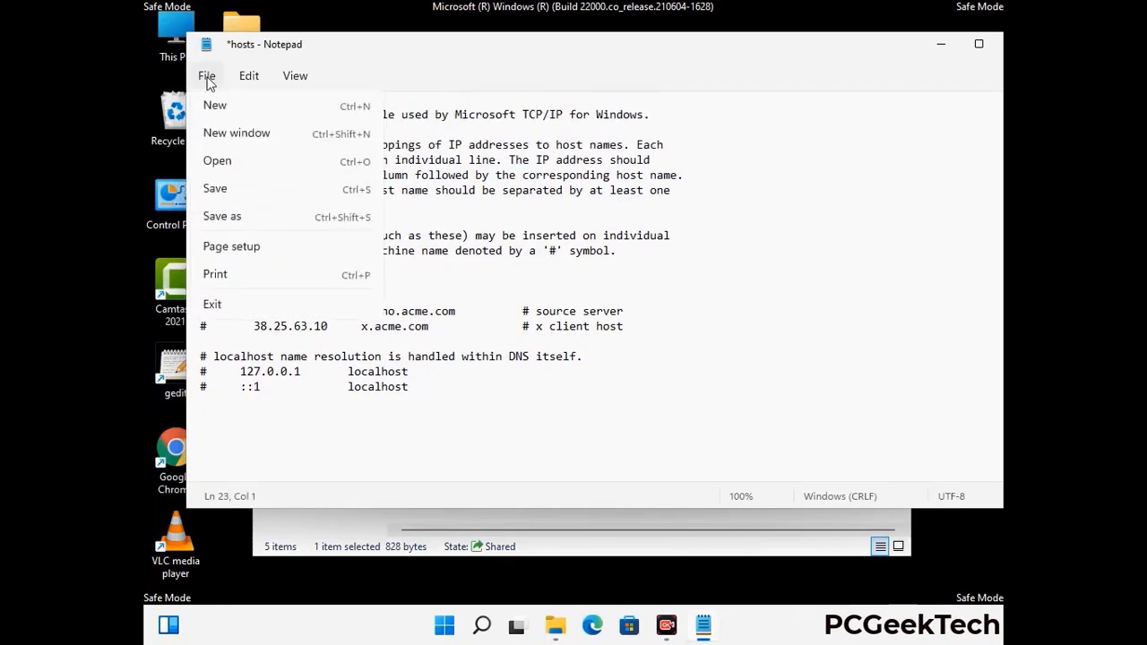
pyautogui.click(215, 190)
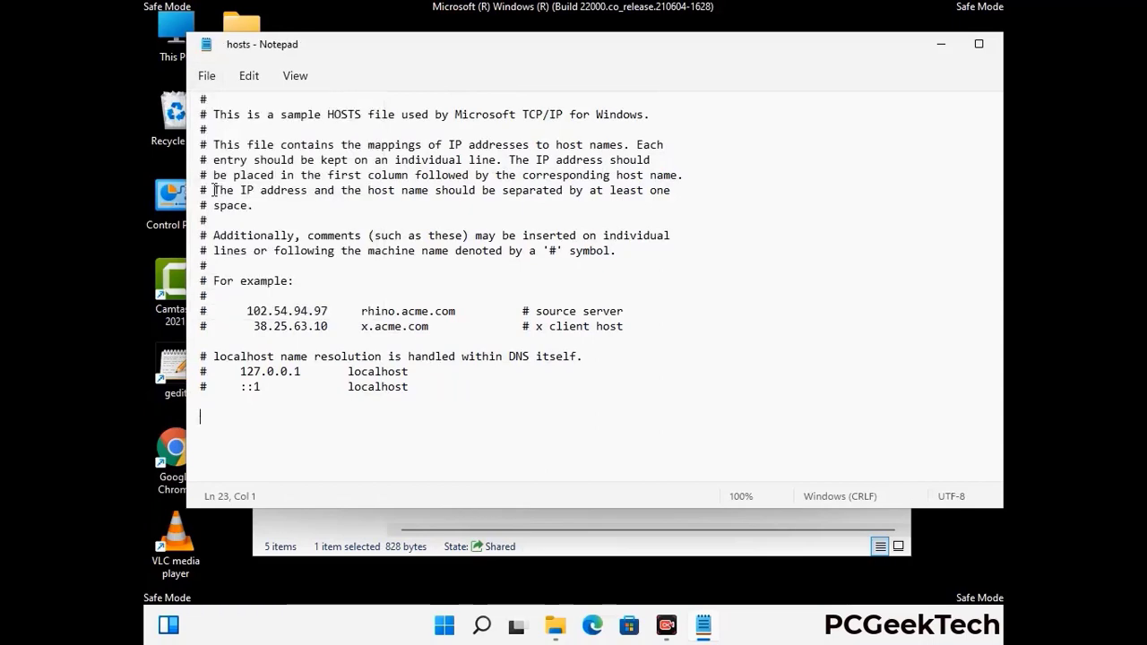
# Step: Close the Notepad hosts window and the etc folder window
pyautogui.moveTo(863, 36); pyautogui.dragTo(753, 41)
pyautogui.click(884, 52)
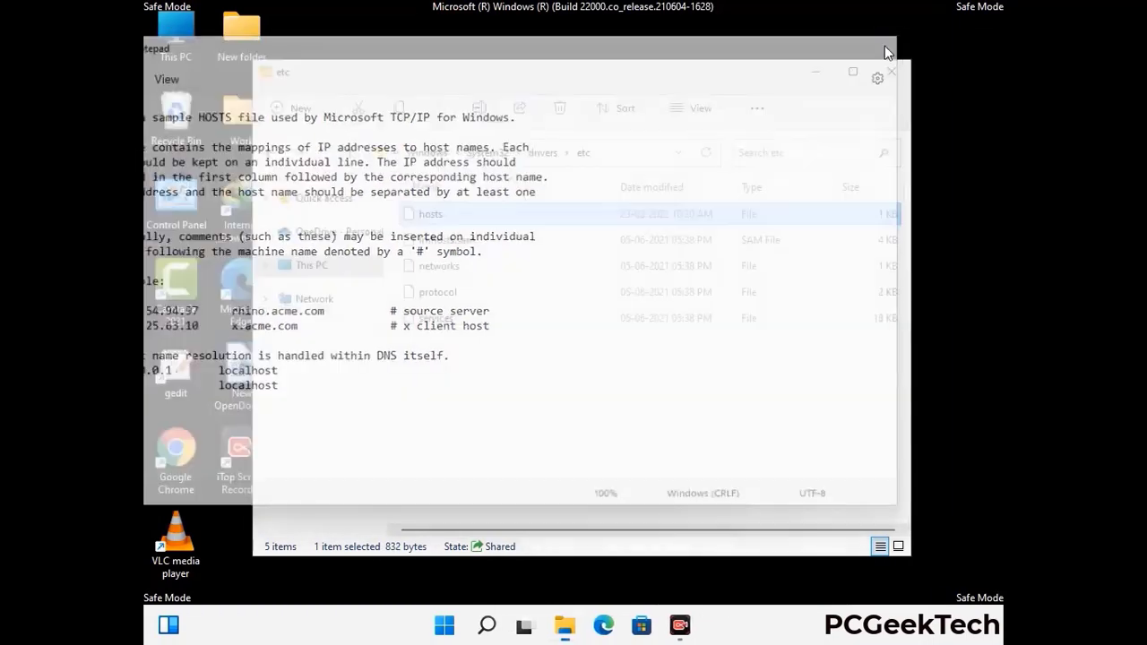
pyautogui.click(893, 68)
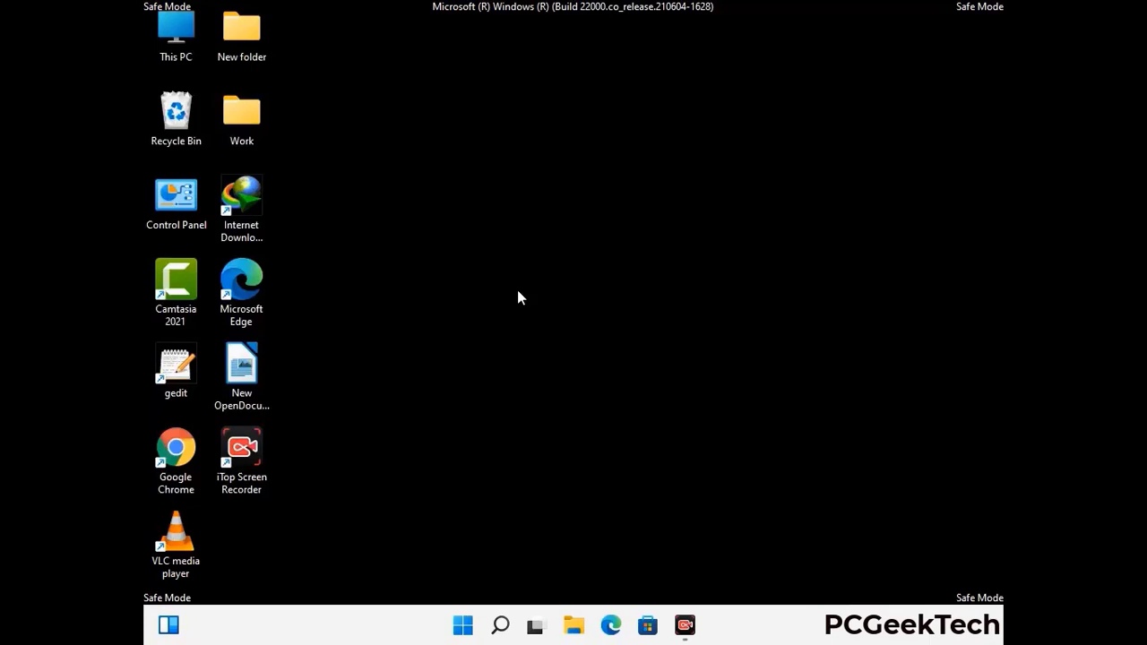
# Step: Open the AppData Roaming folder by running %appdata% from the Run box
pyautogui.press('super+r')
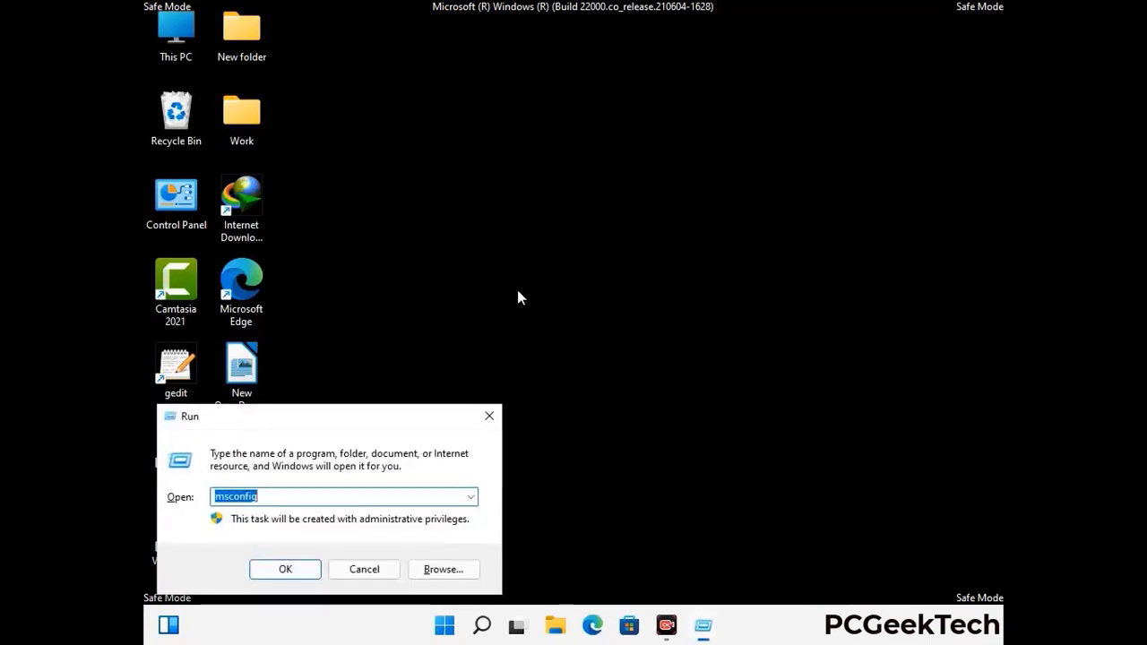
pyautogui.moveTo(328, 412); pyautogui.dragTo(534, 178)
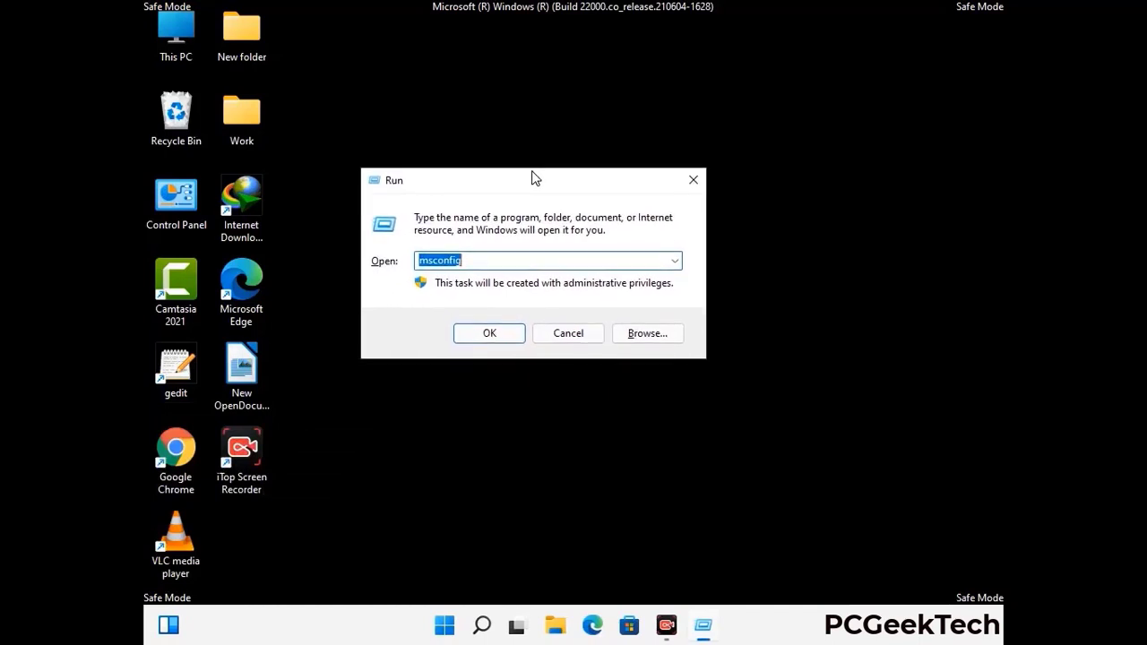
pyautogui.write('%')
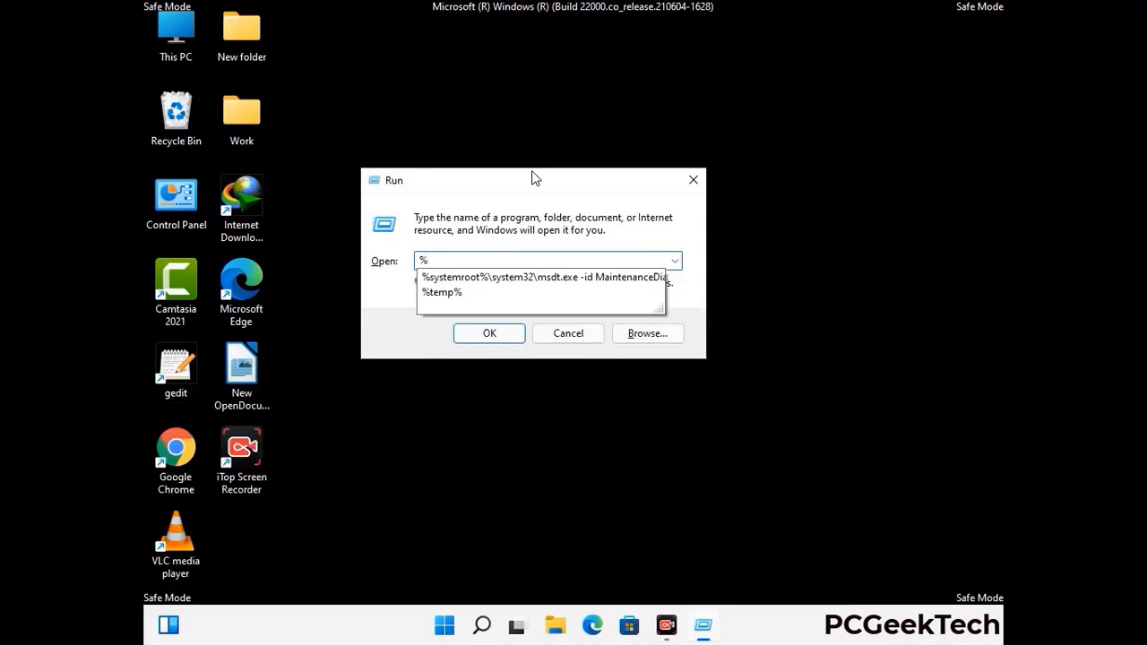
pyautogui.write('appdata%')
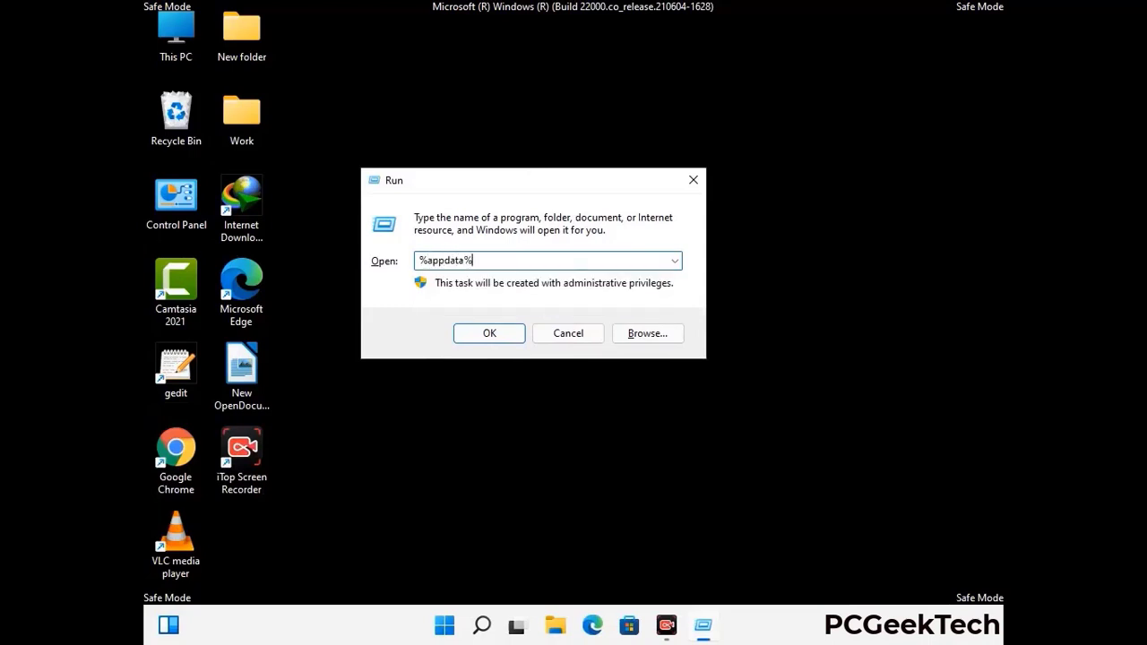
pyautogui.press('Return')
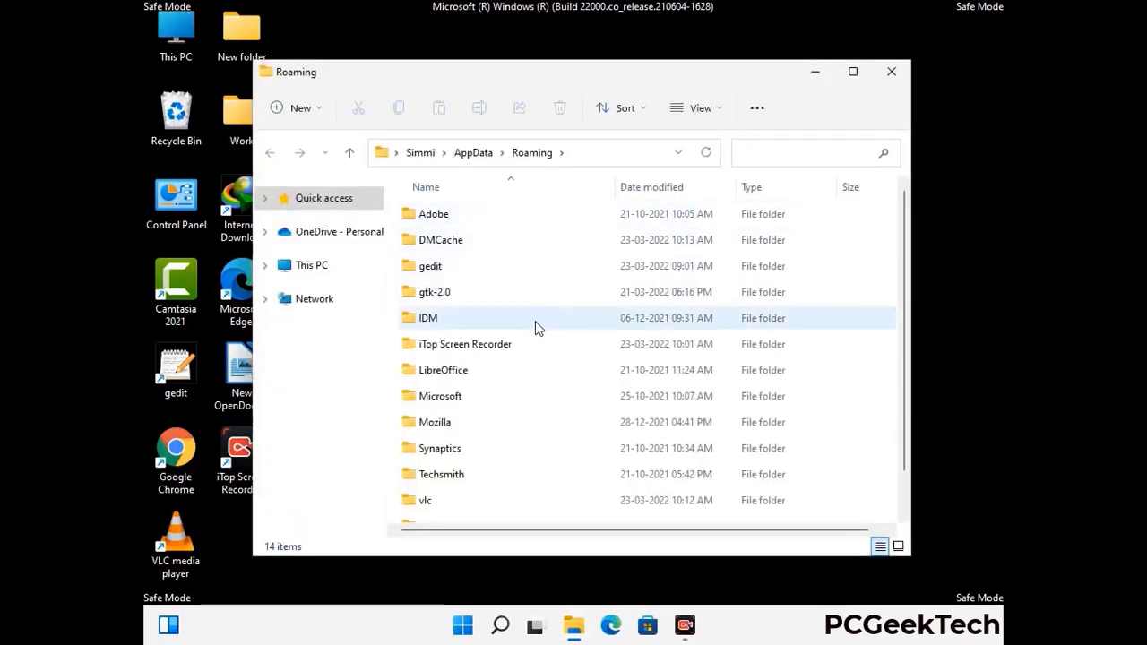
# Step: Delete the leftover Zoom folder from Roaming and close the window
pyautogui.scroll(-1, 538, 322)
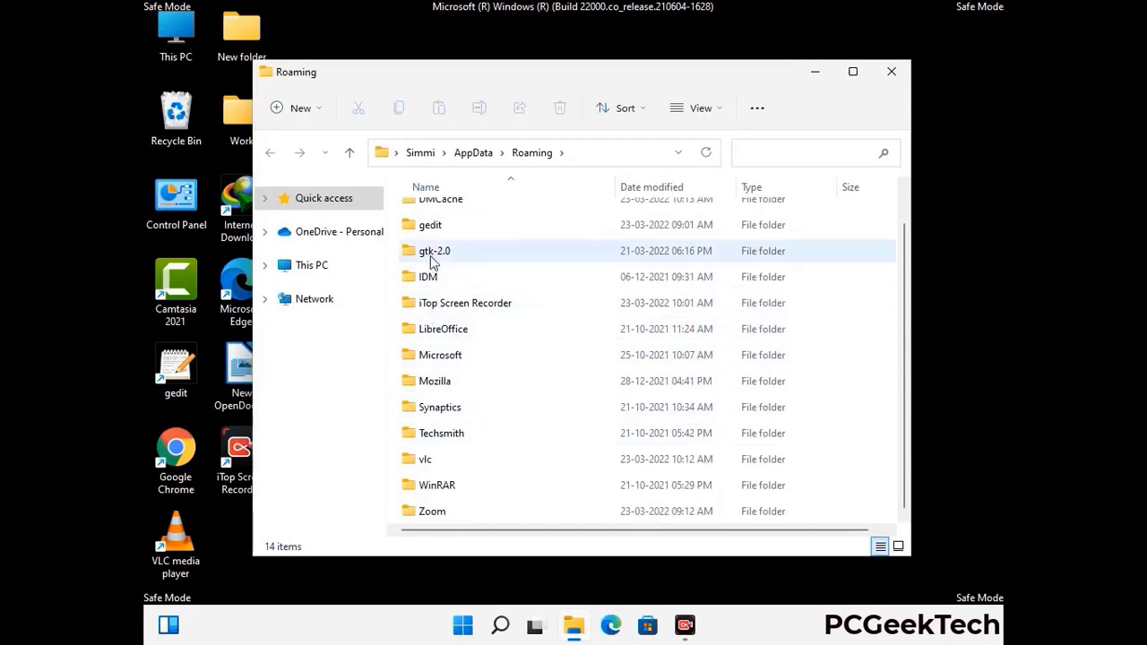
pyautogui.scroll(1, 434, 268)
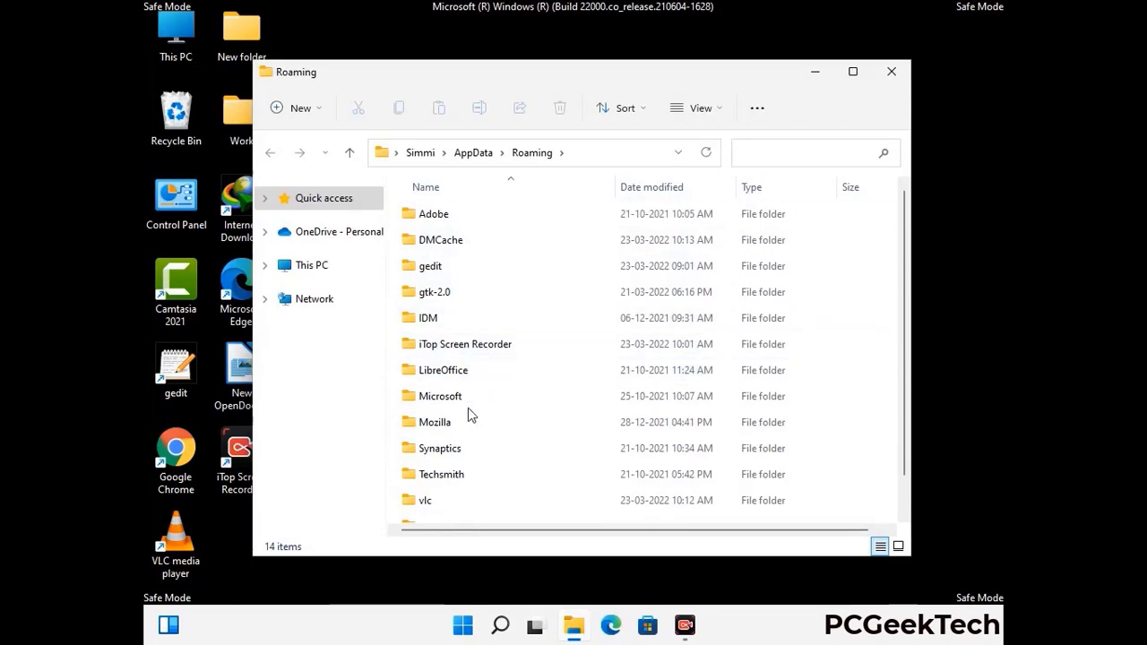
pyautogui.scroll(-1, 465, 430)
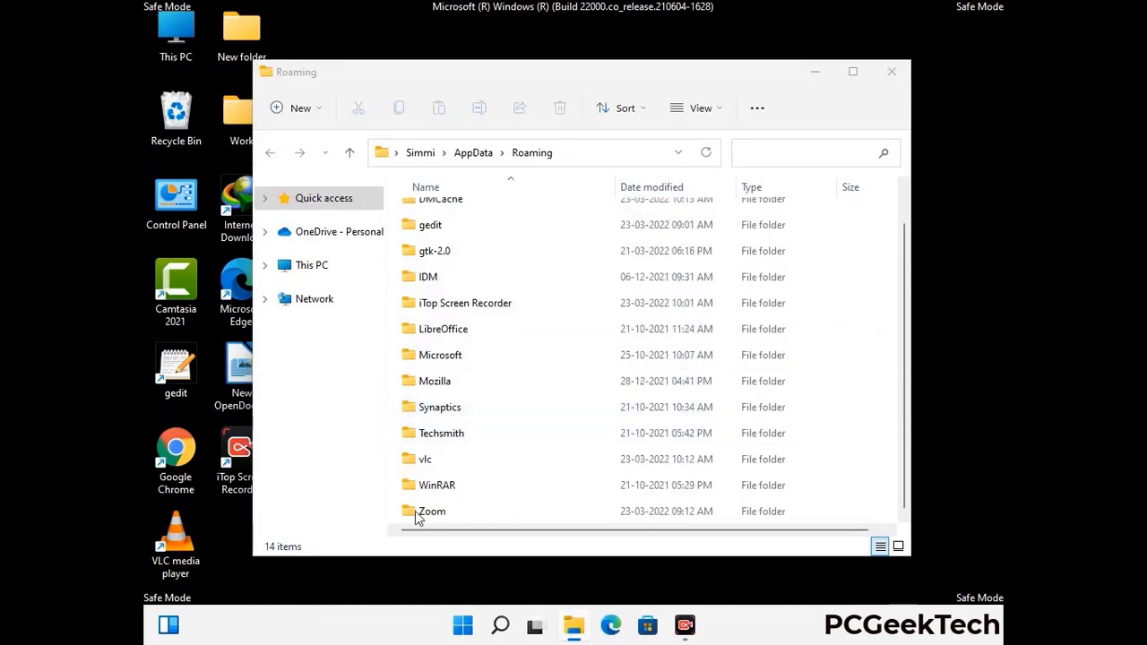
pyautogui.click(642, 507)
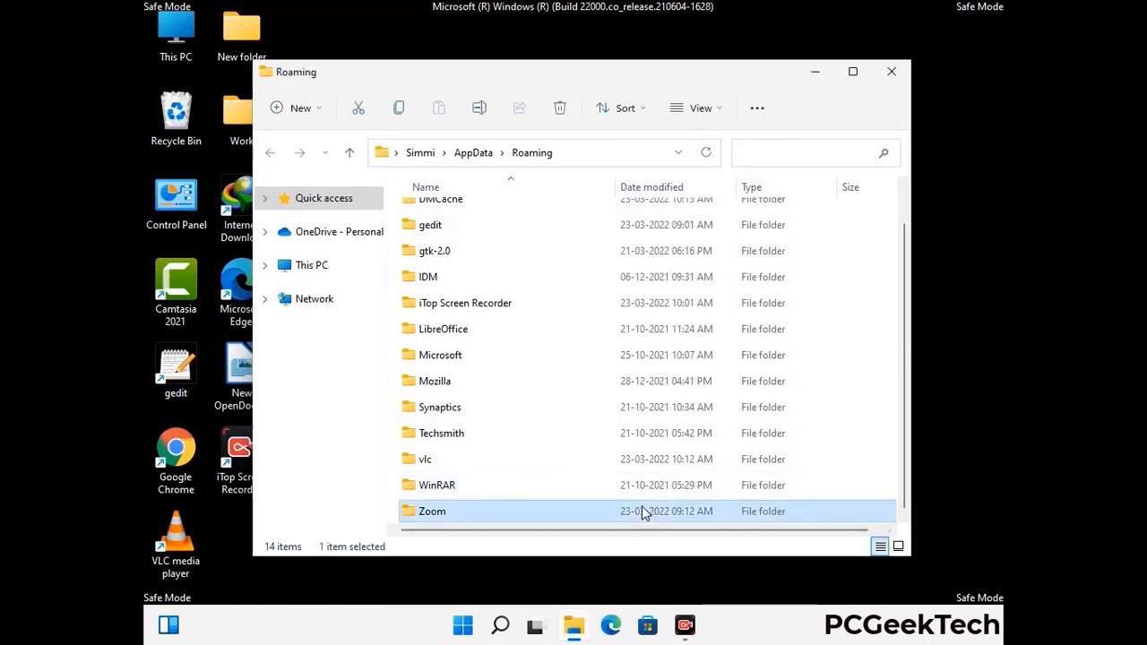
pyautogui.click(560, 108)
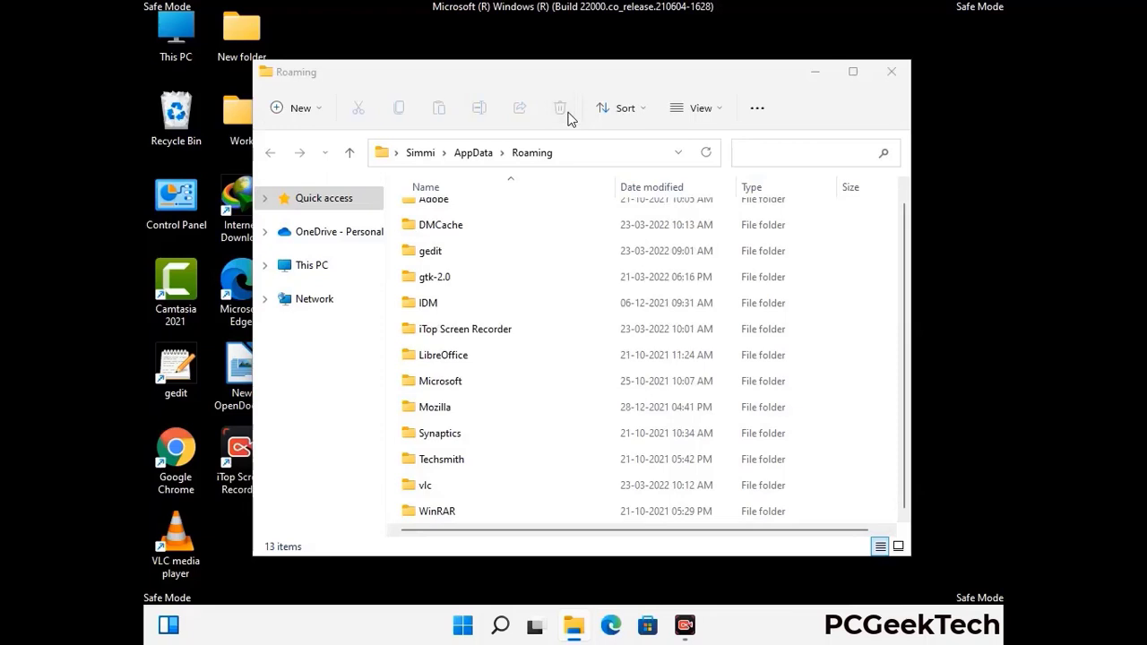
pyautogui.click(889, 77)
pyautogui.click(888, 78)
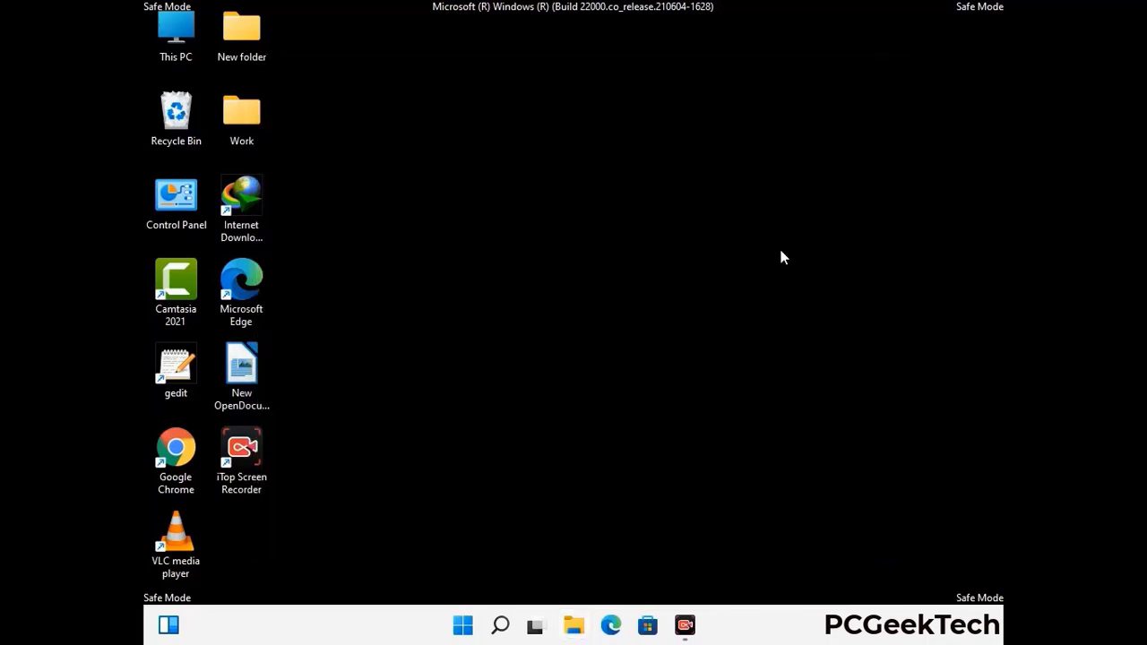
# Step: Open the AppData Local folder by running %LocalAppData% from the Run box
pyautogui.press('super+r')
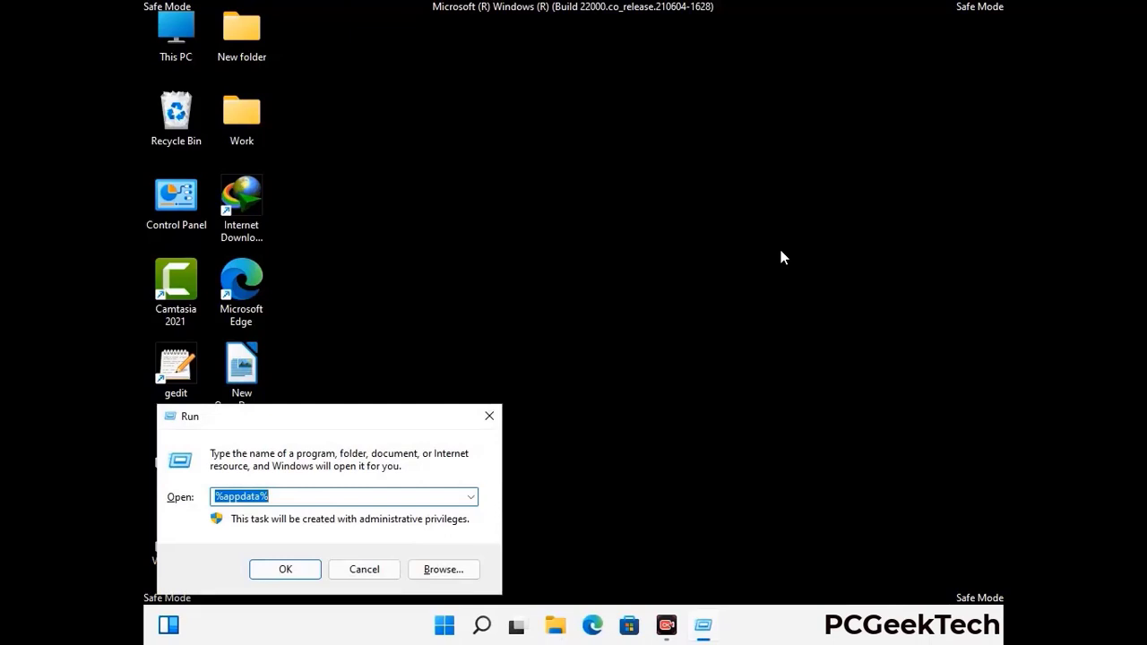
pyautogui.moveTo(360, 427); pyautogui.dragTo(601, 227)
pyautogui.write('%Local')
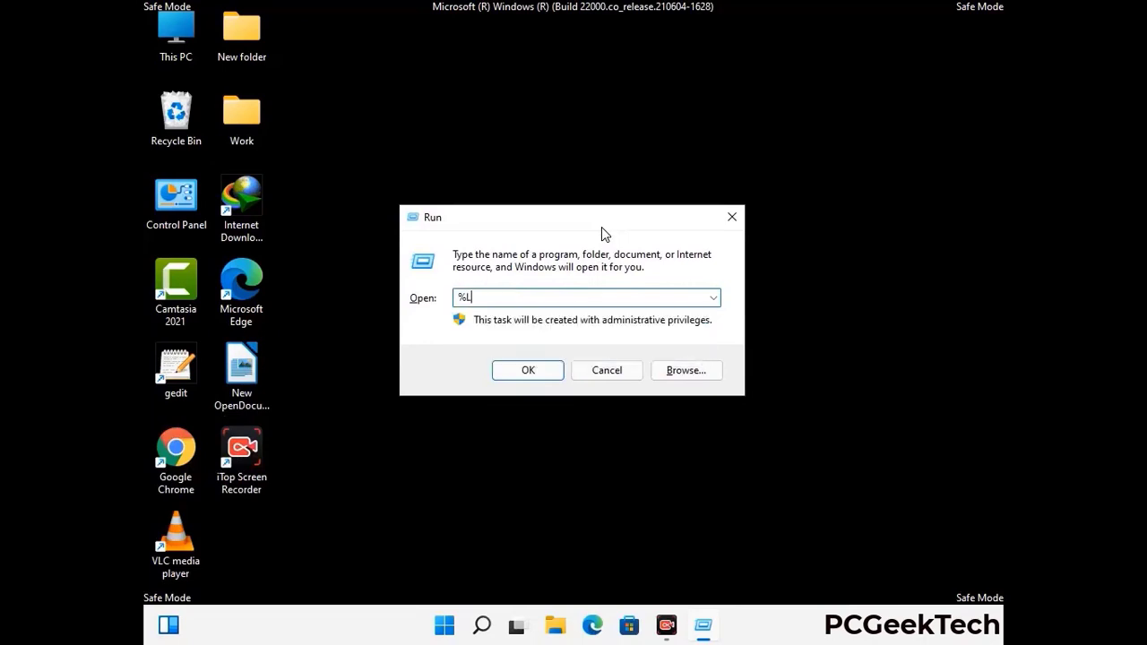
pyautogui.write('App')
pyautogui.press('Return')
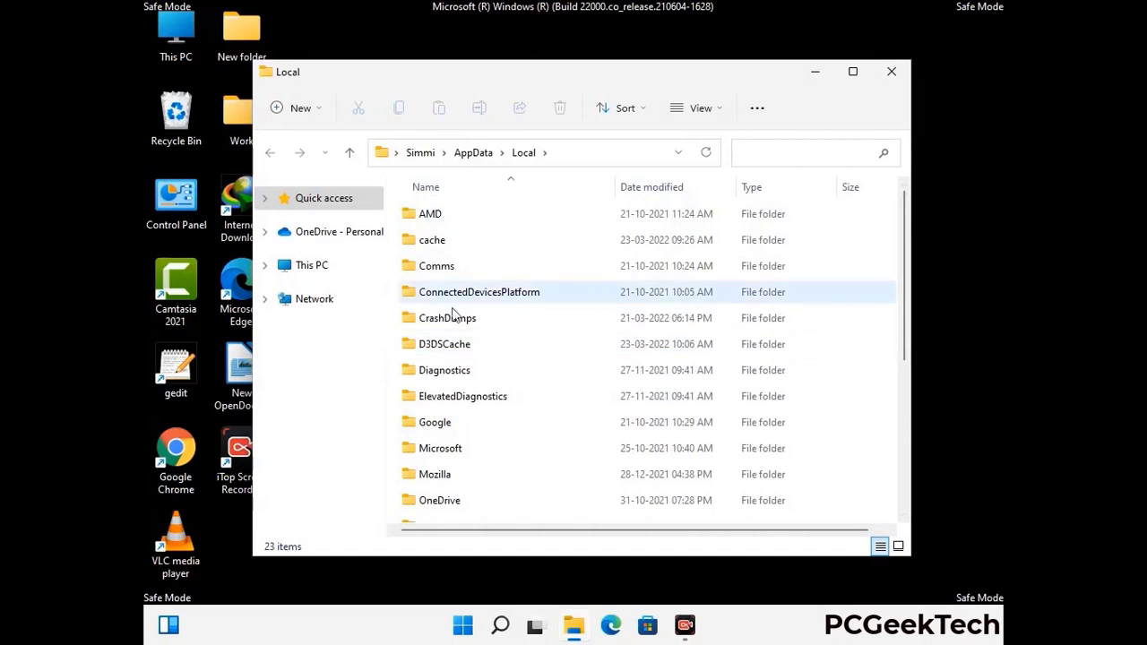
# Step: Send the leftover Mozilla folder in Local to the Recycle Bin and close the window
pyautogui.scroll(-1, 478, 403)
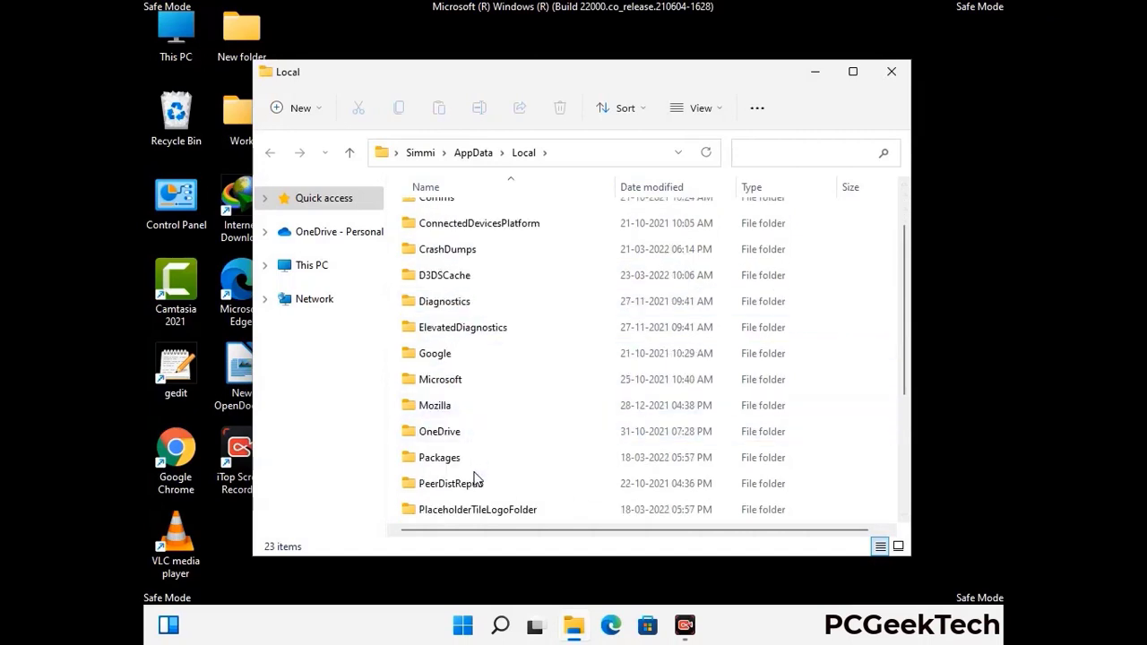
pyautogui.click(448, 408)
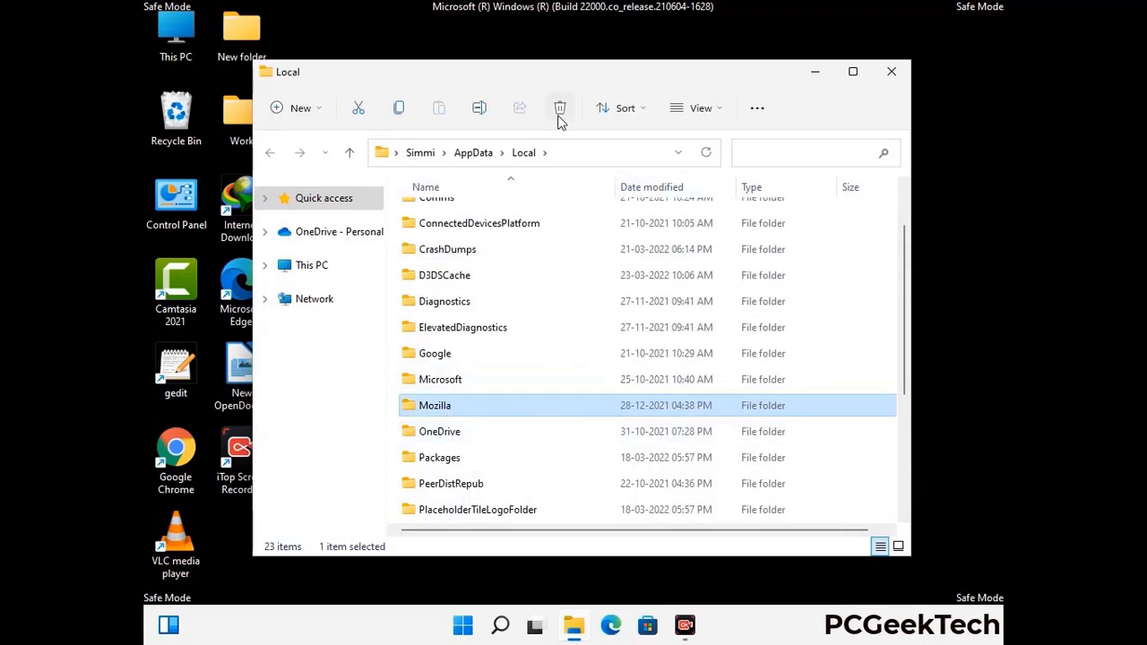
pyautogui.click(559, 109)
pyautogui.click(559, 110)
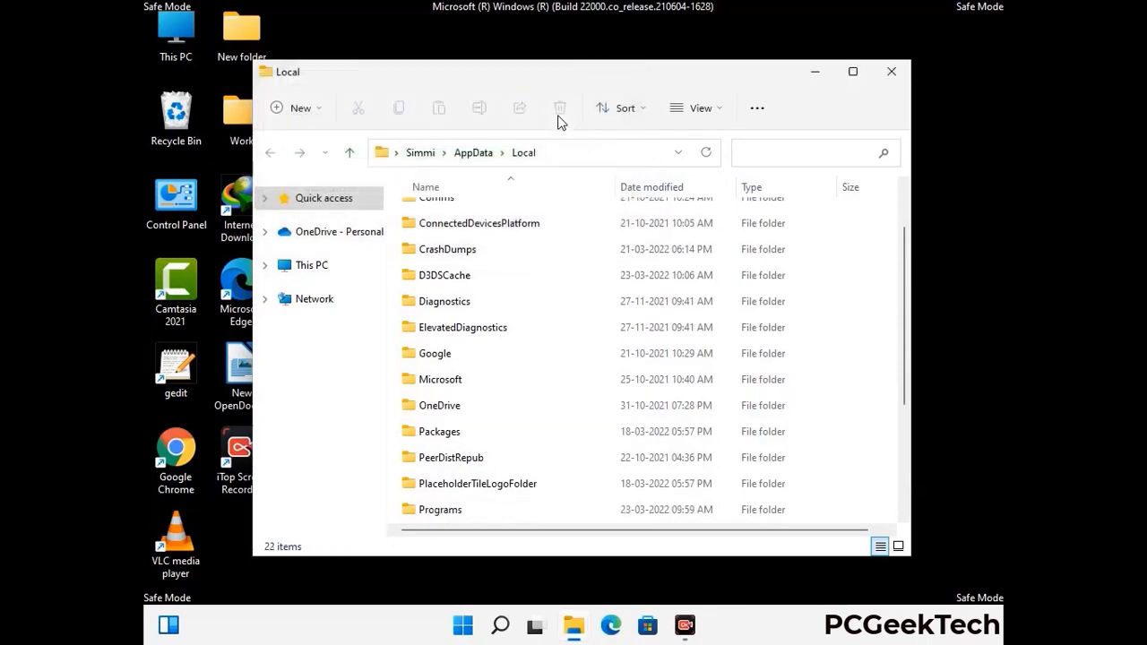
pyautogui.click(892, 79)
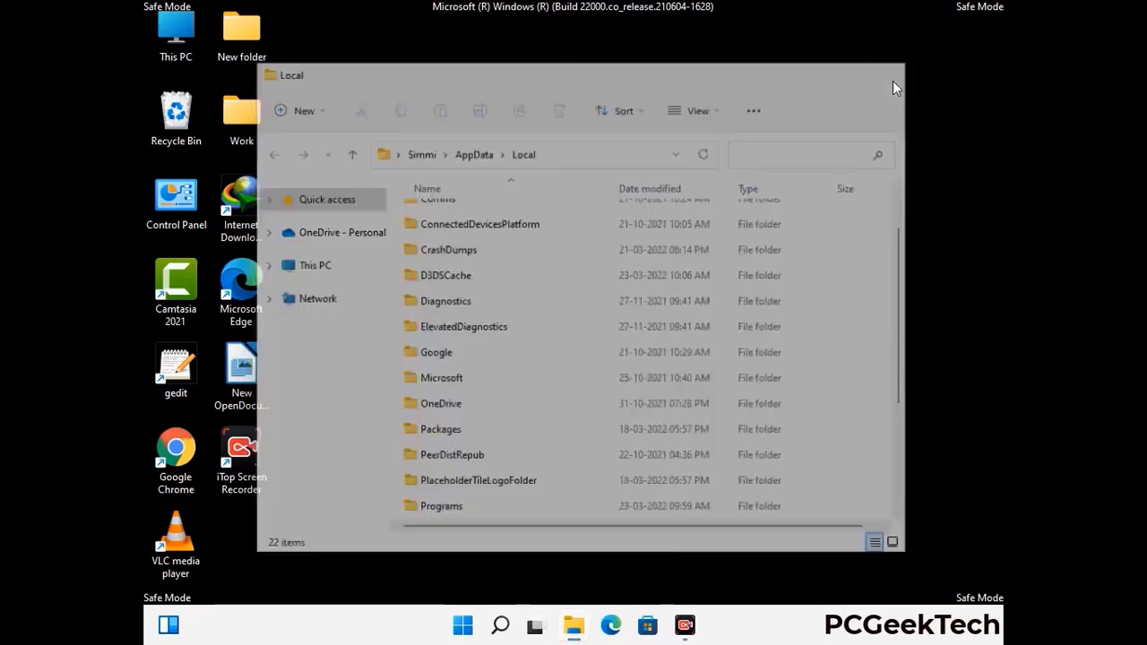
# Step: Open C:\ProgramData by running %ProgramData% from the Run box
pyautogui.press('super+r')
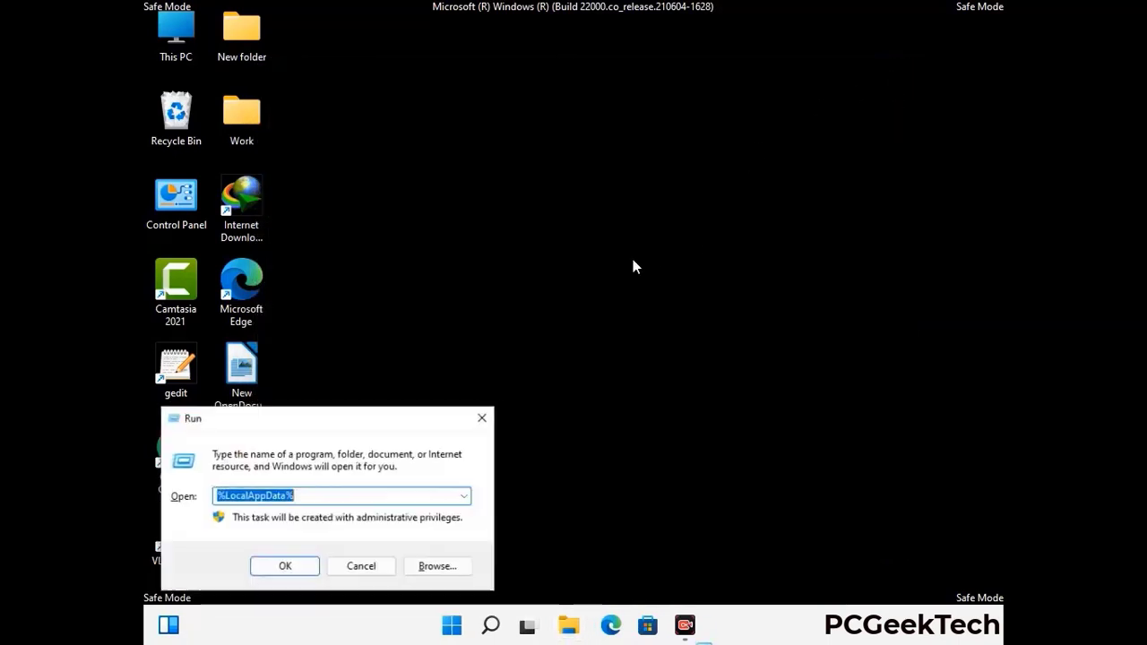
pyautogui.moveTo(296, 430); pyautogui.dragTo(525, 237)
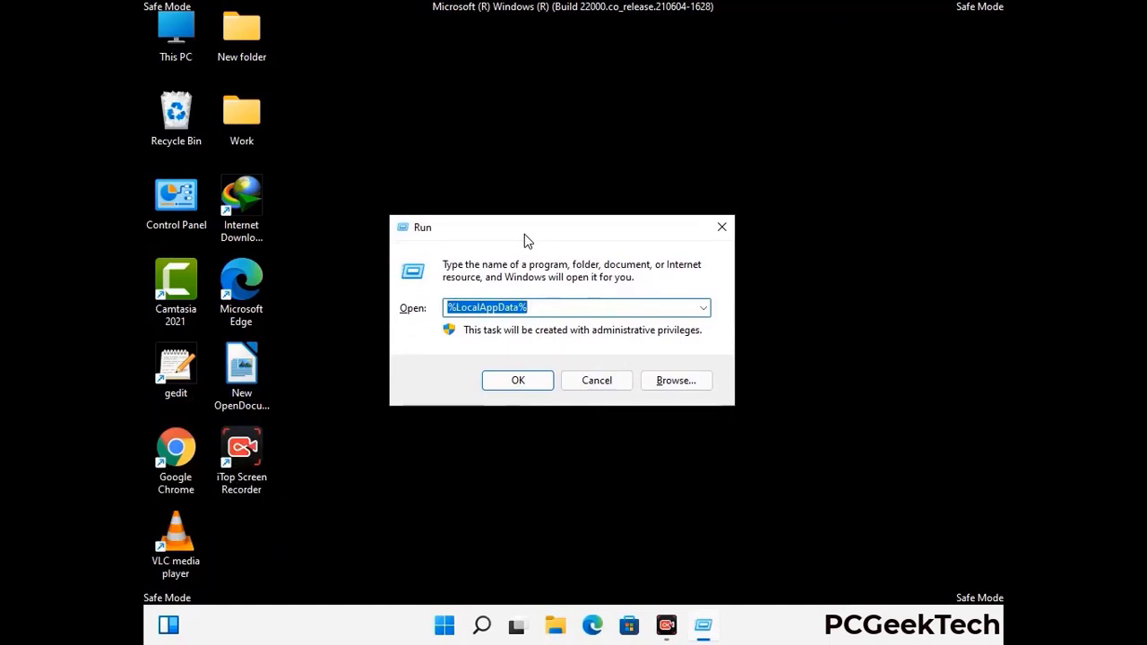
pyautogui.write('%')
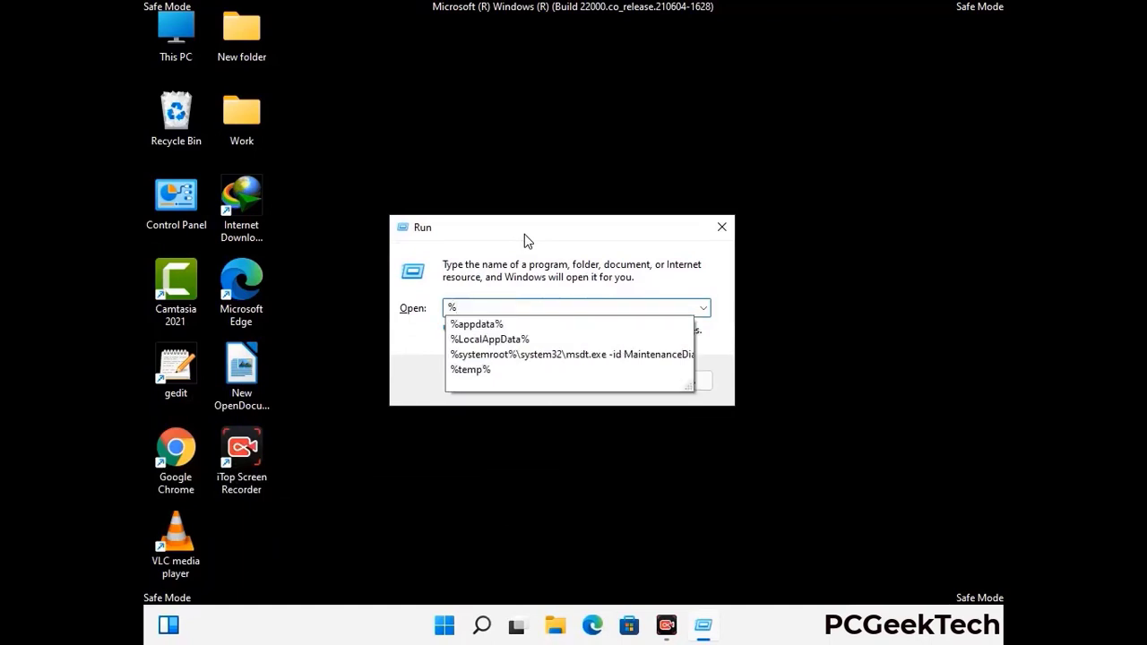
pyautogui.write('ProgramData%')
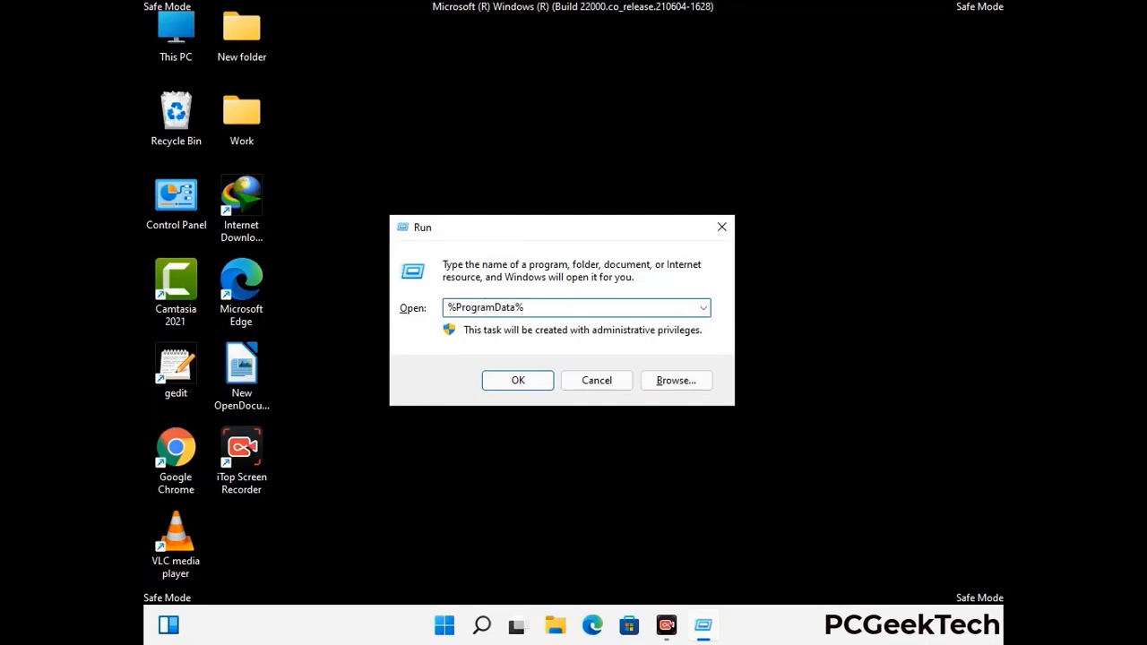
pyautogui.press('Return')
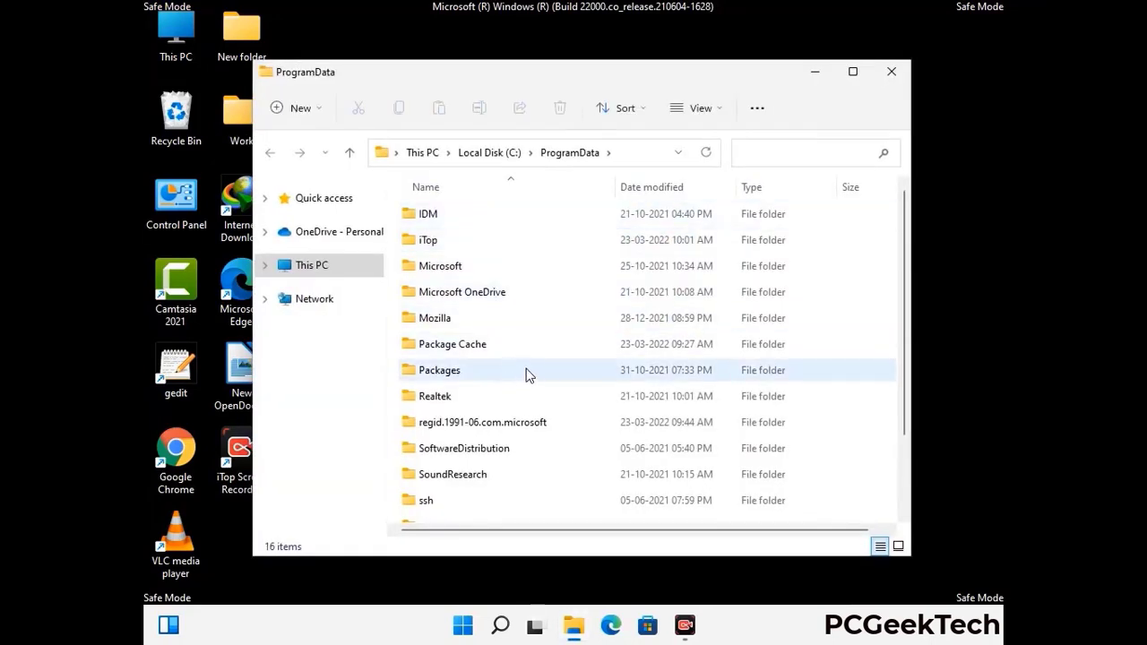
# Step: Delete the Mozilla folder from ProgramData and close the window
pyautogui.scroll(-1, 528, 378)
pyautogui.scroll(-1, 524, 394)
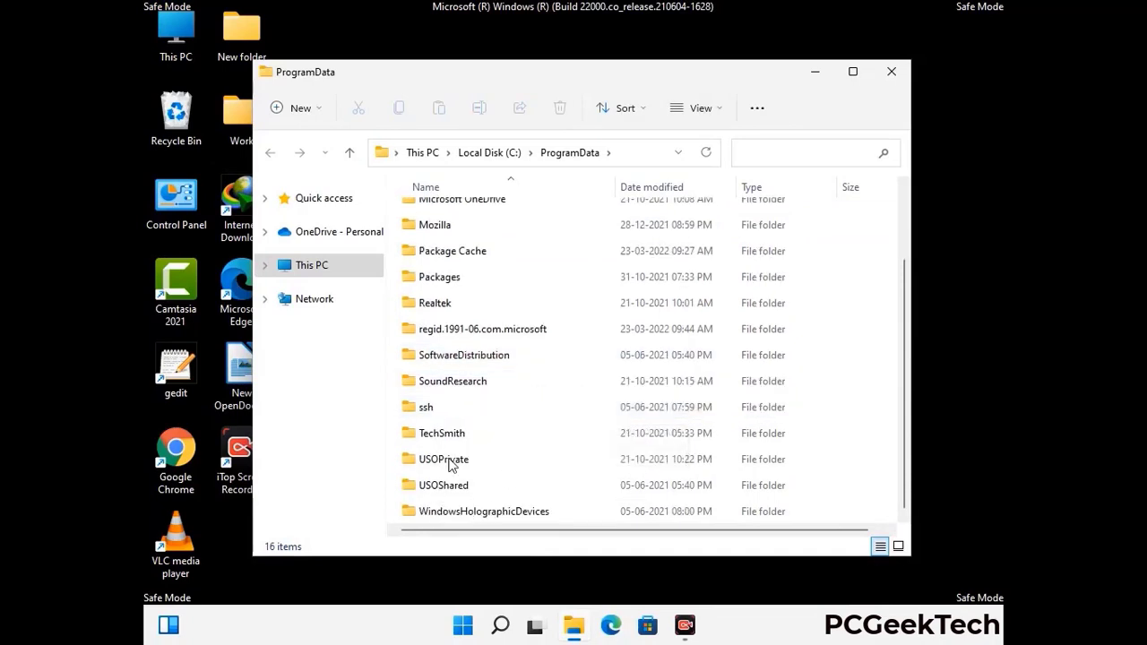
pyautogui.click(431, 225)
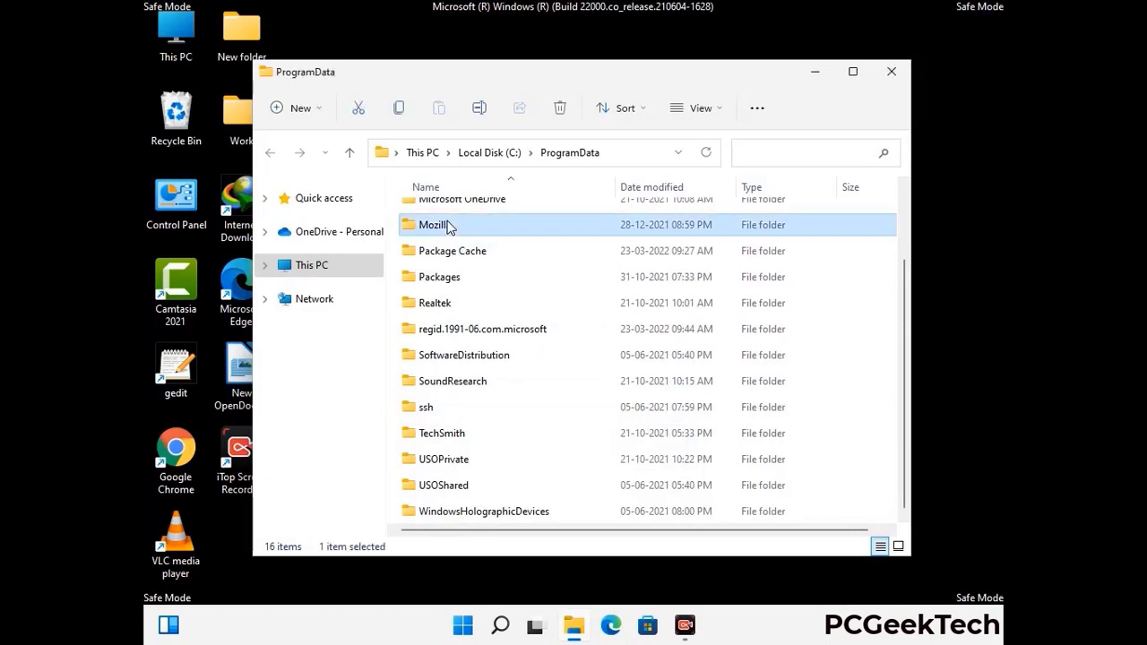
pyautogui.click(561, 108)
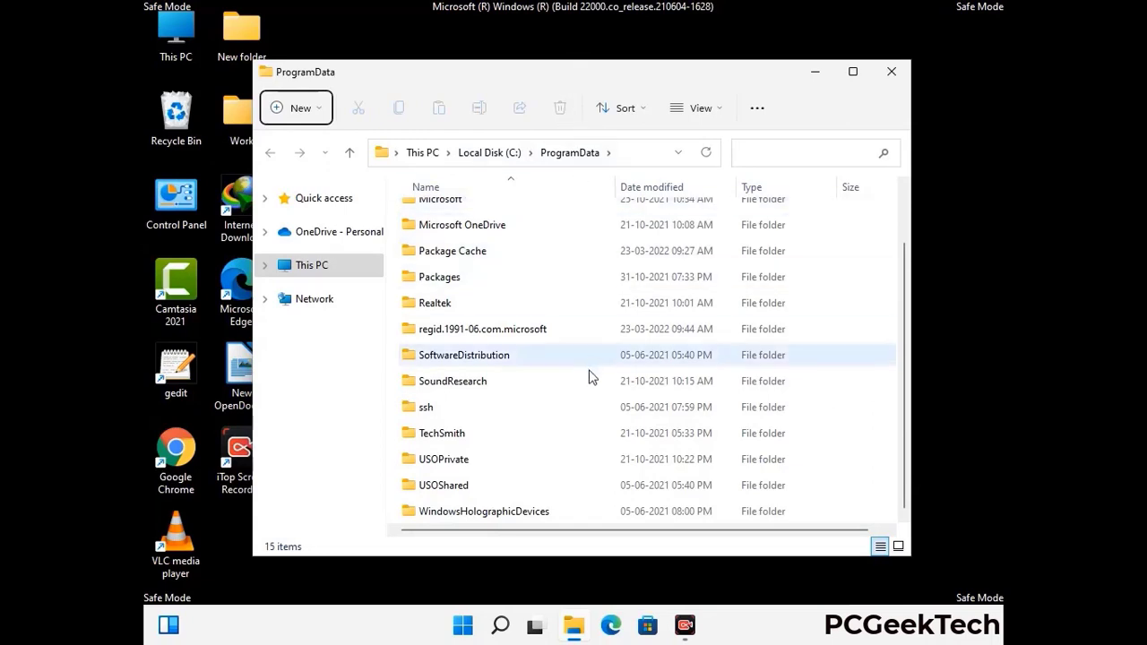
pyautogui.scroll(1, 590, 376)
pyautogui.click(900, 75)
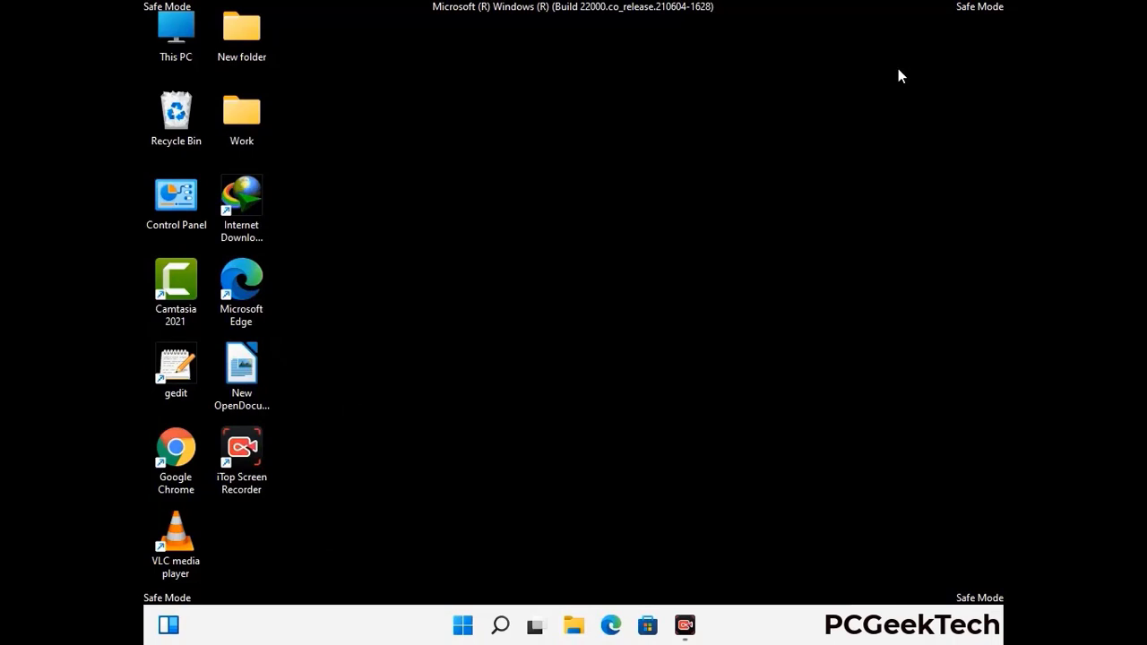
pyautogui.press('super+r')
pyautogui.moveTo(373, 415); pyautogui.dragTo(595, 226)
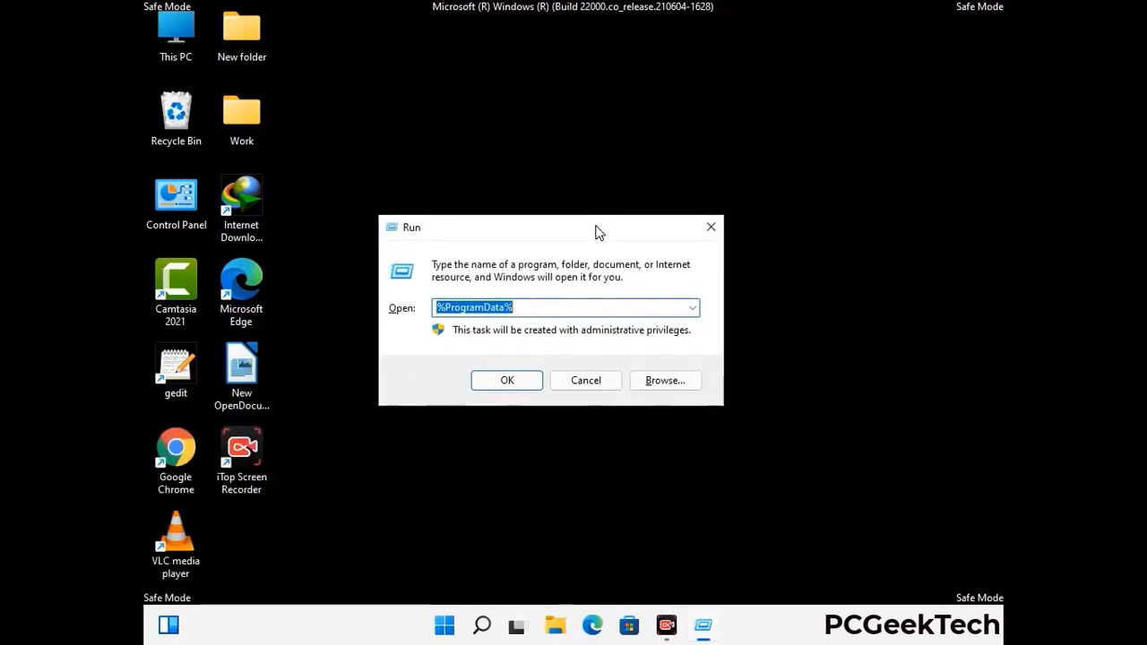
pyautogui.write('%Wi')
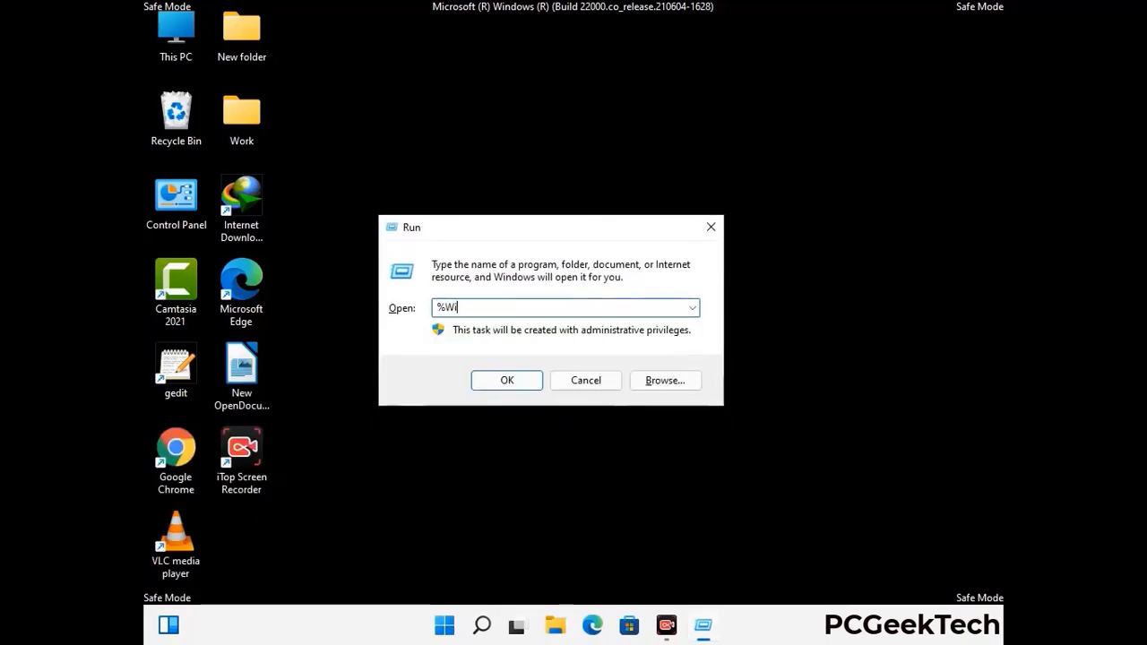
pyautogui.write('nDir%')
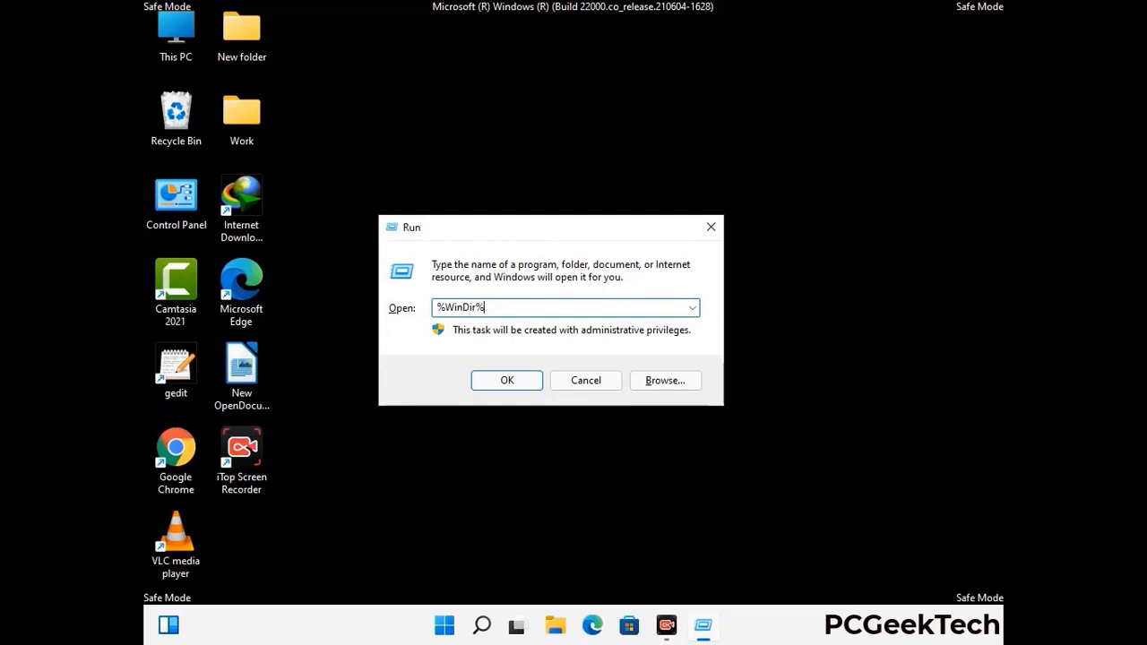
pyautogui.press('Return')
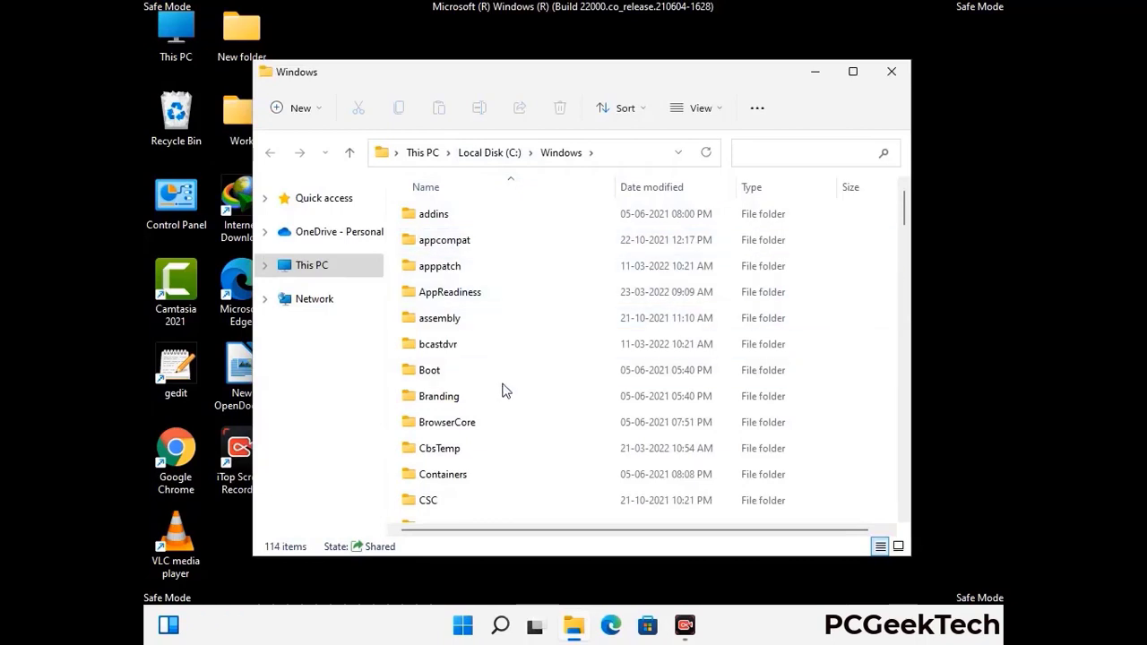
pyautogui.scroll(-1, 505, 394)
pyautogui.scroll(-3, 504, 397)
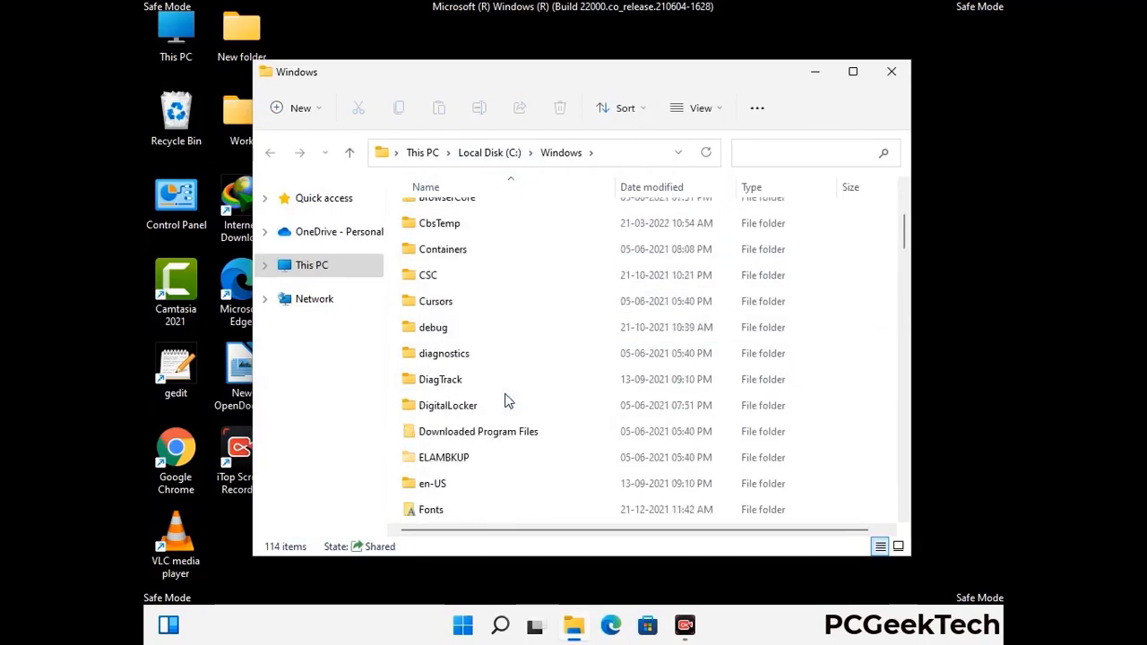
pyautogui.scroll(-5, 504, 403)
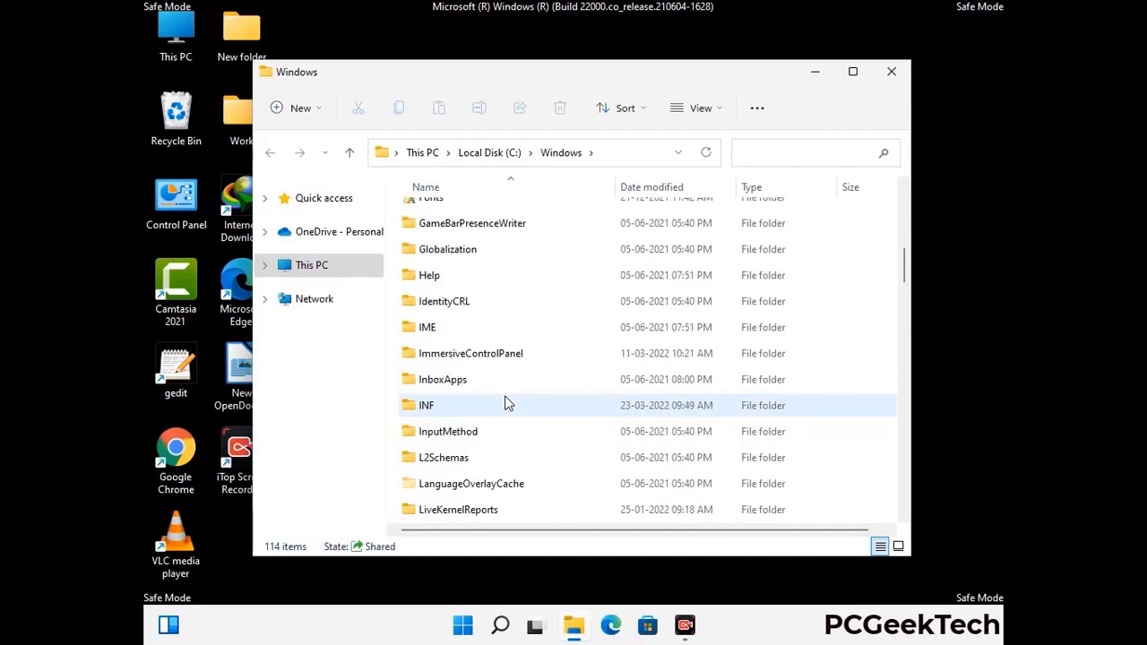
pyautogui.scroll(-4, 504, 405)
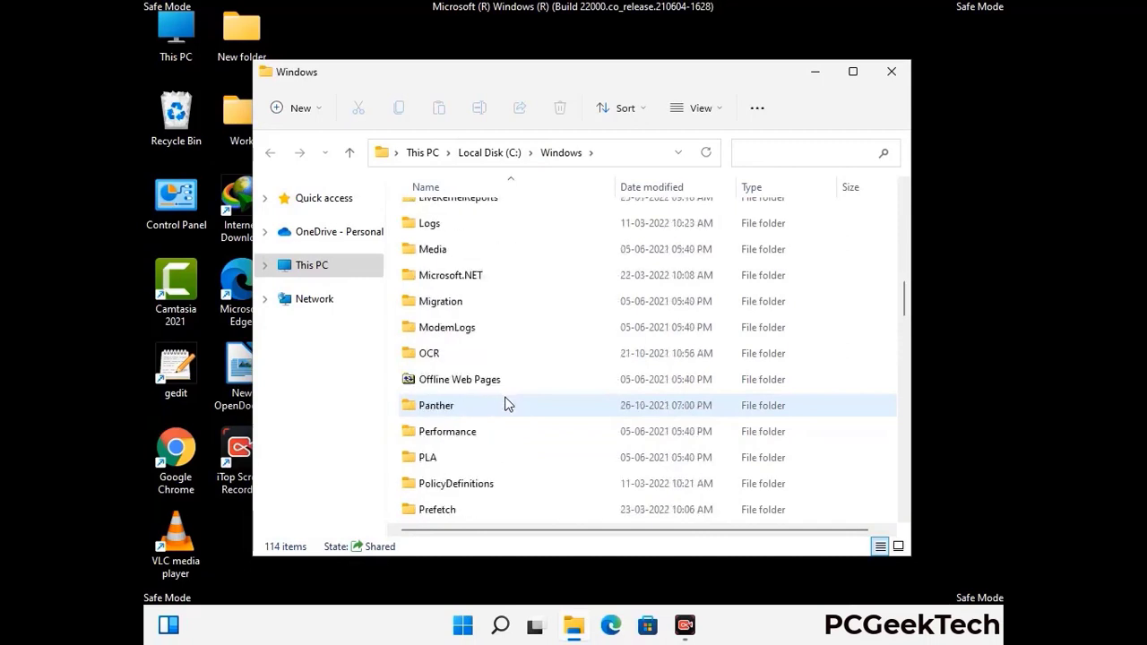
pyautogui.scroll(-6, 505, 405)
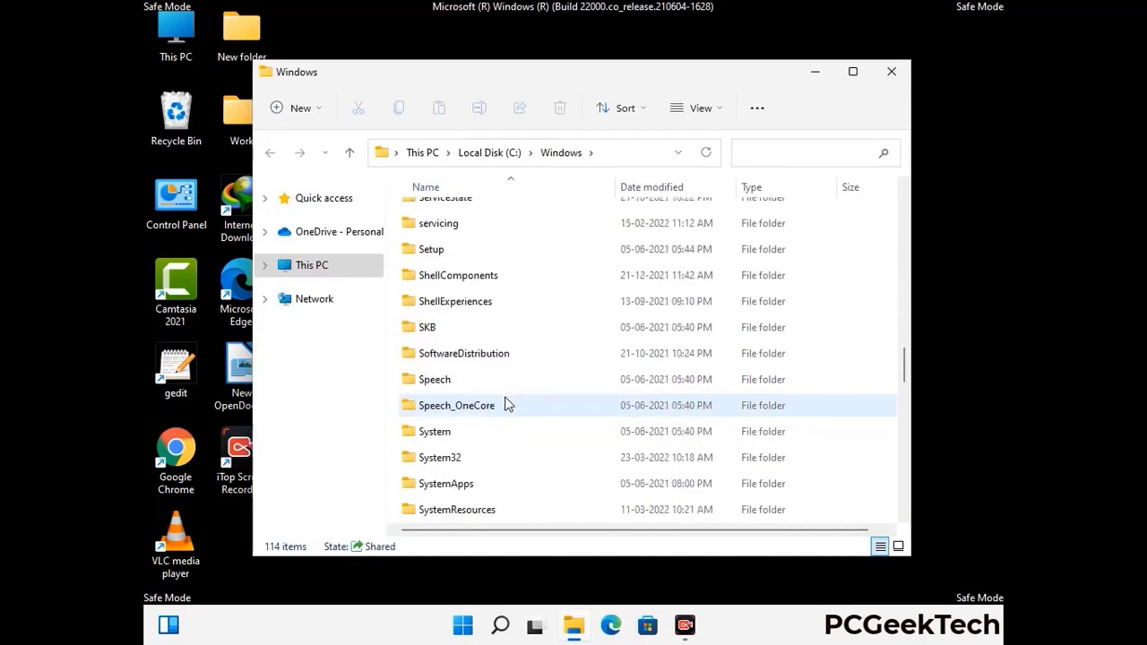
pyautogui.scroll(-7, 504, 405)
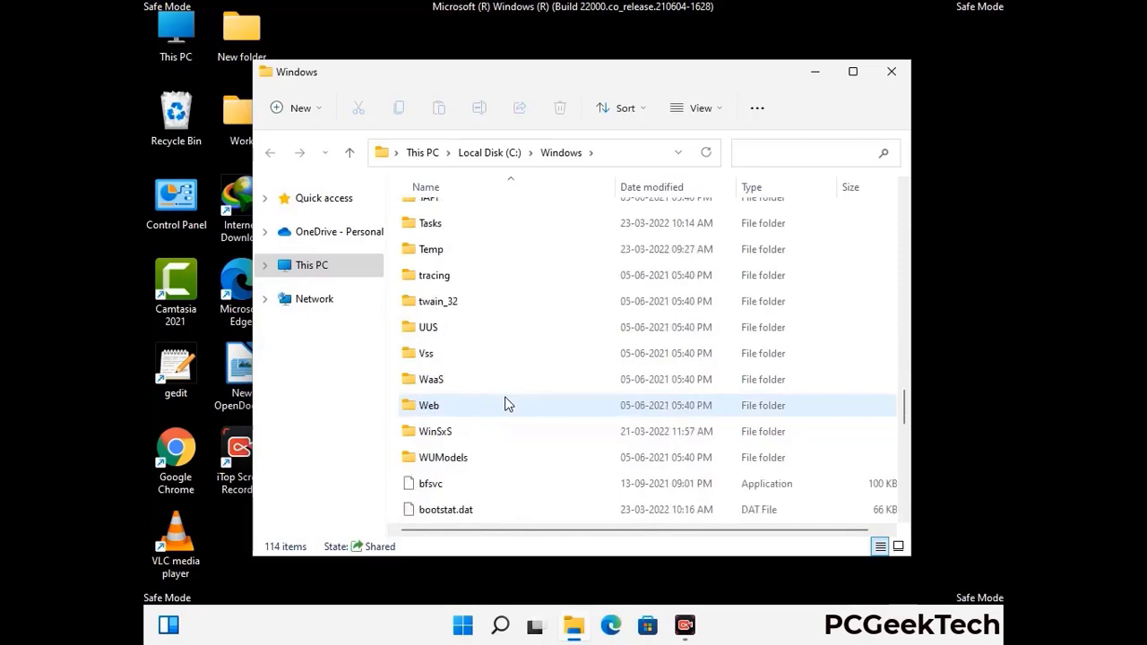
pyautogui.scroll(-7, 505, 405)
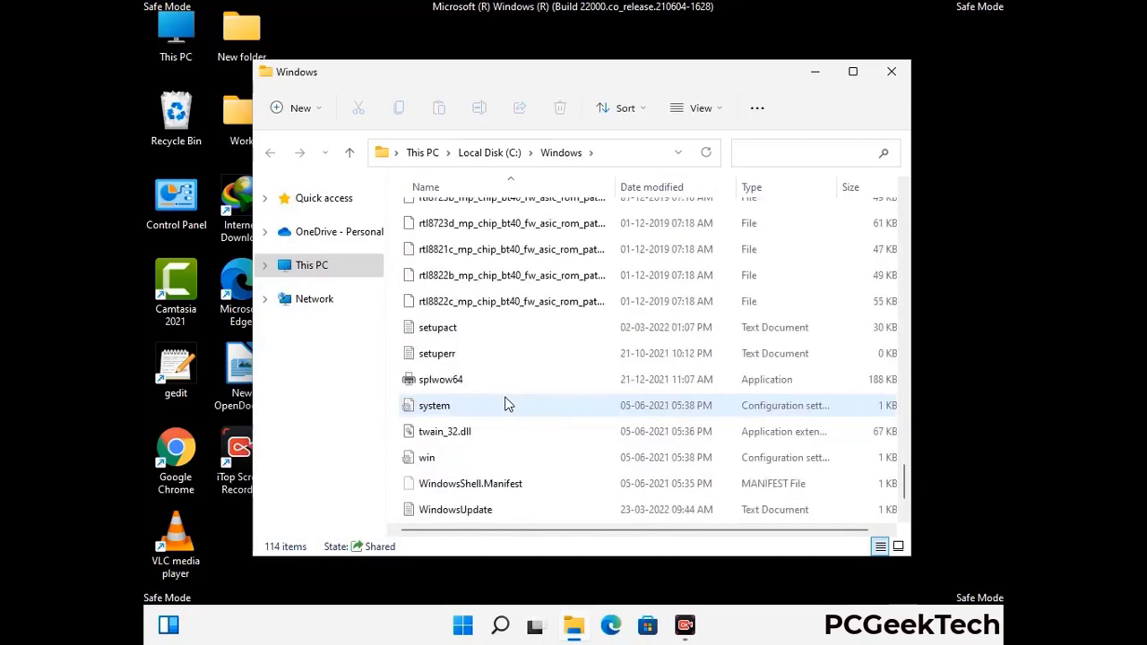
pyautogui.scroll(15, 505, 405)
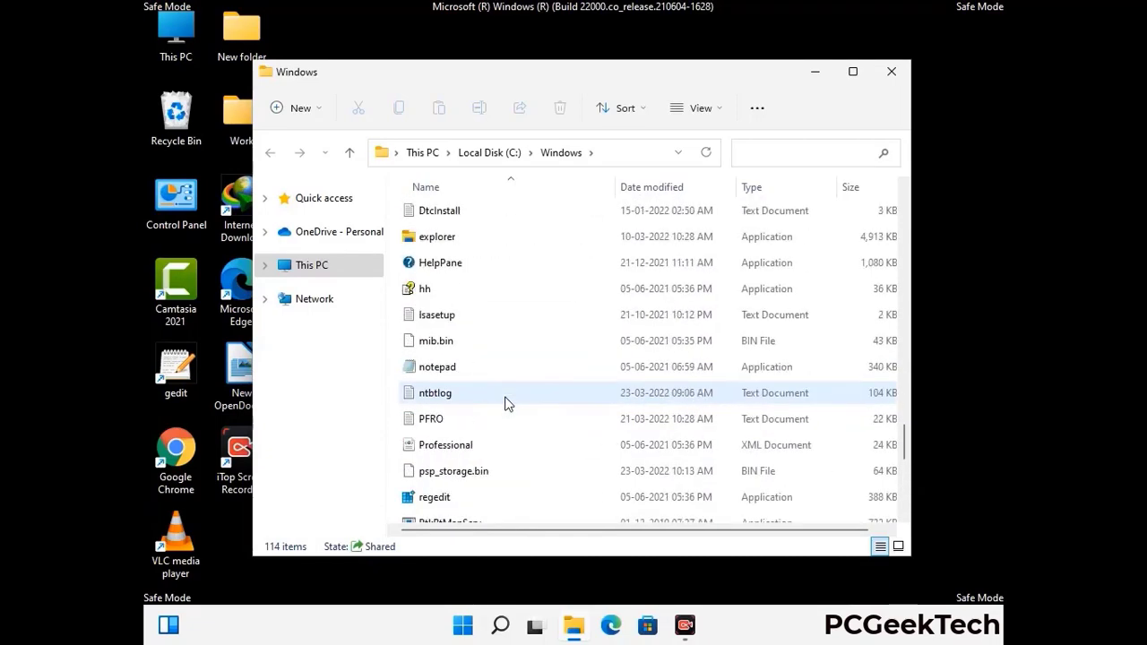
pyautogui.scroll(3, 504, 403)
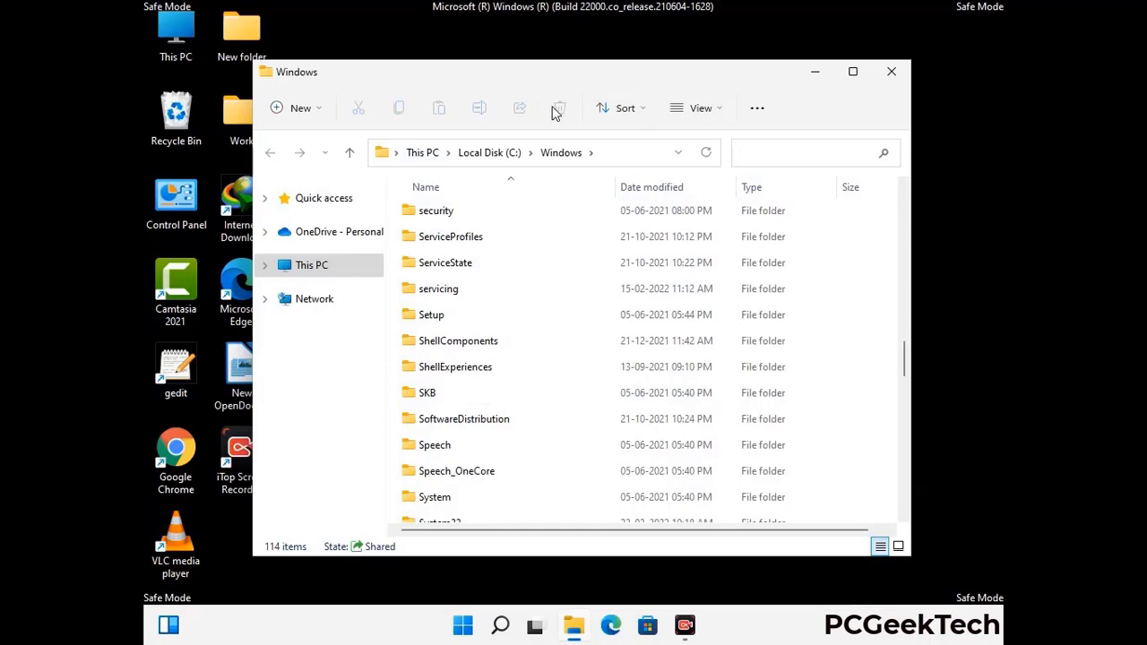
pyautogui.click(893, 72)
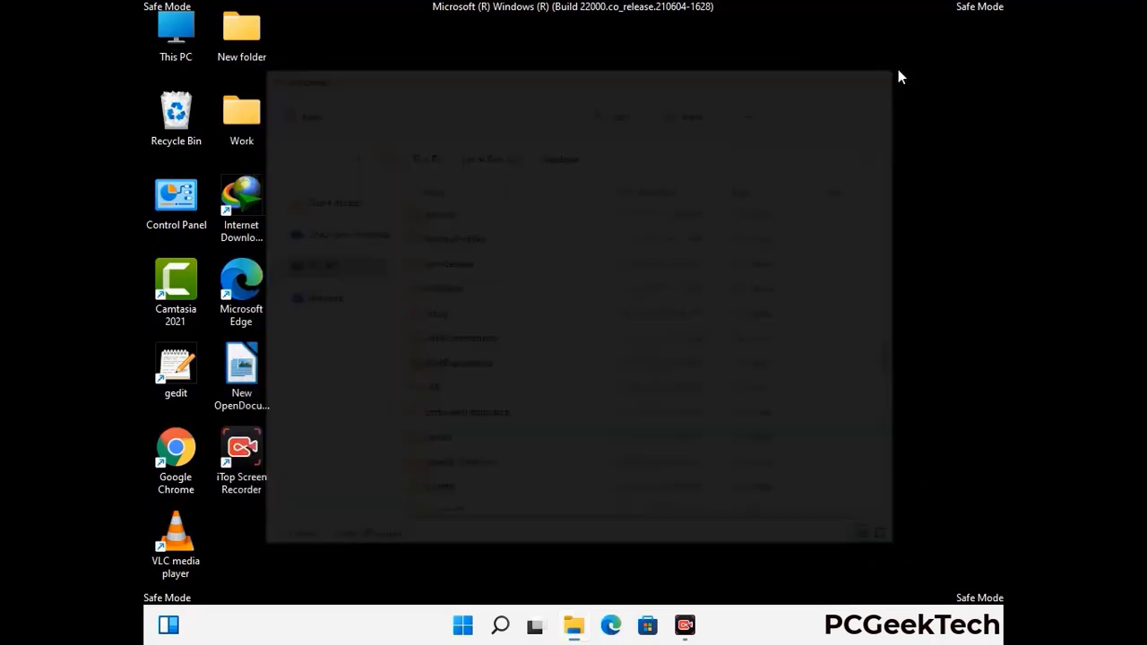
# Step: Open the user's Temp folder by running %temp% from the Run box
pyautogui.press('super+r')
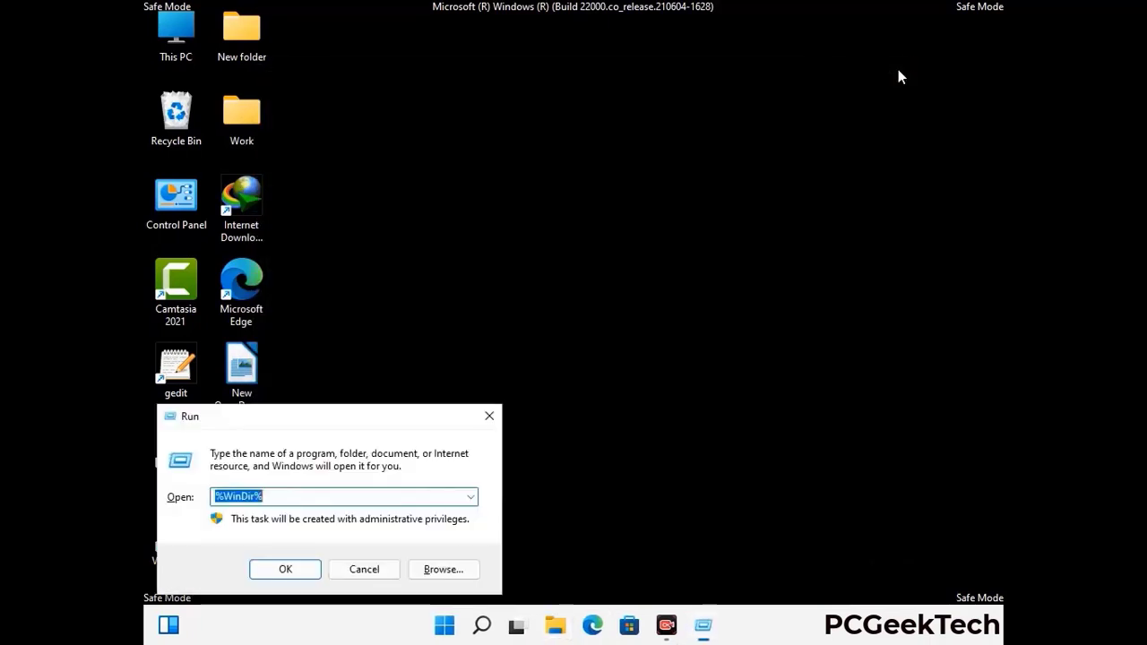
pyautogui.moveTo(379, 422); pyautogui.dragTo(651, 153)
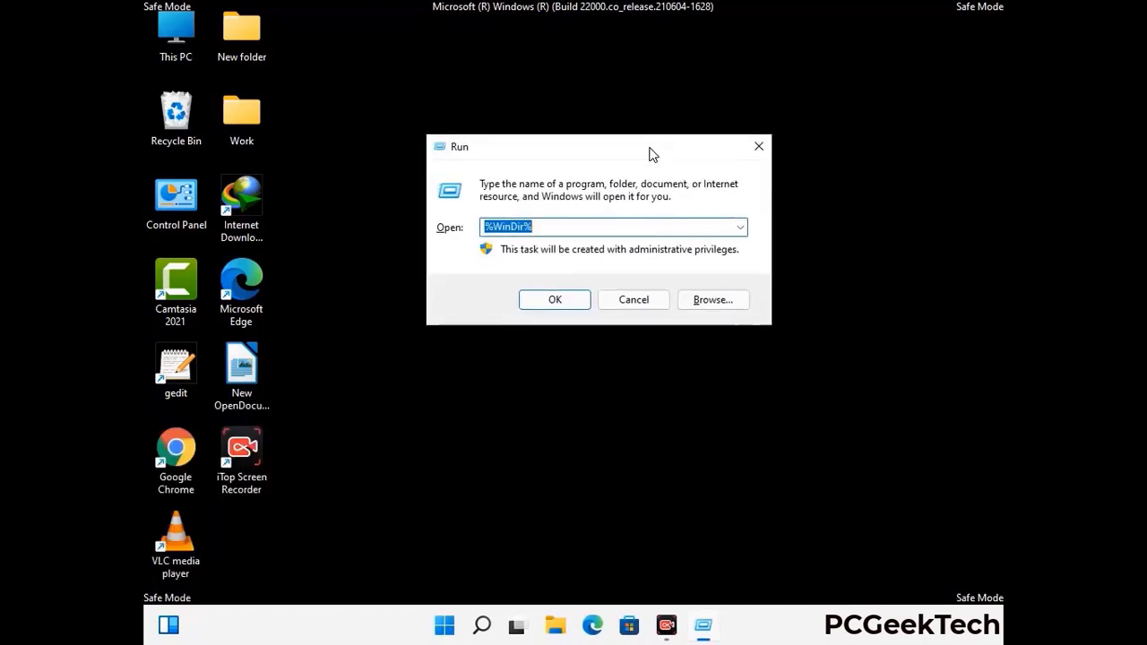
pyautogui.write('%temp%')
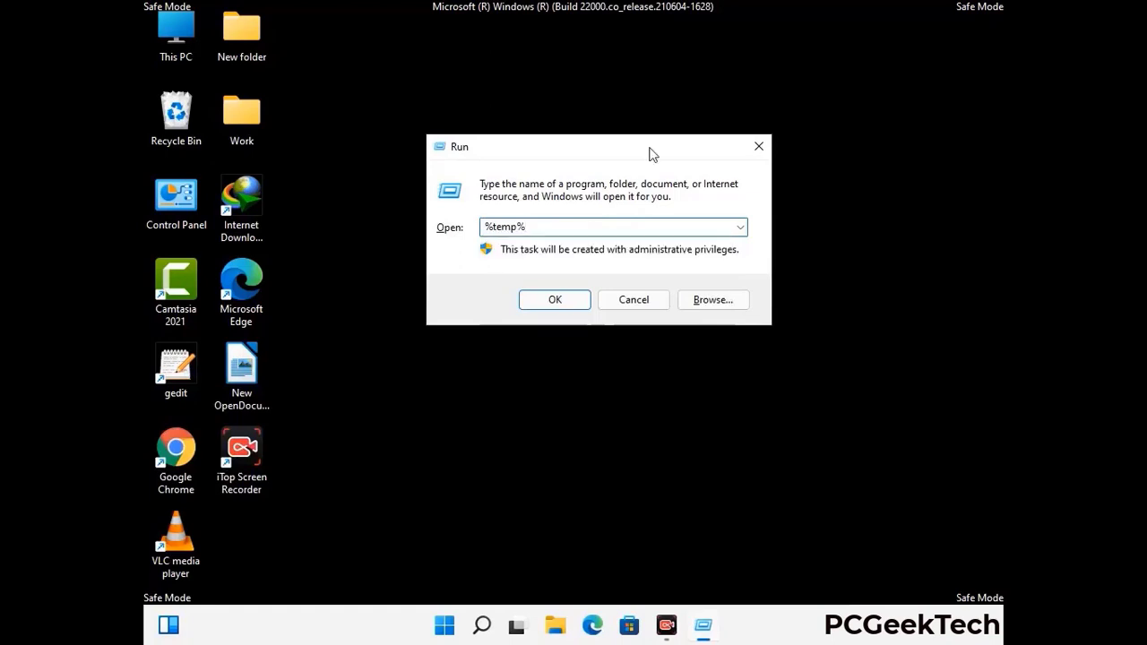
pyautogui.click(571, 300)
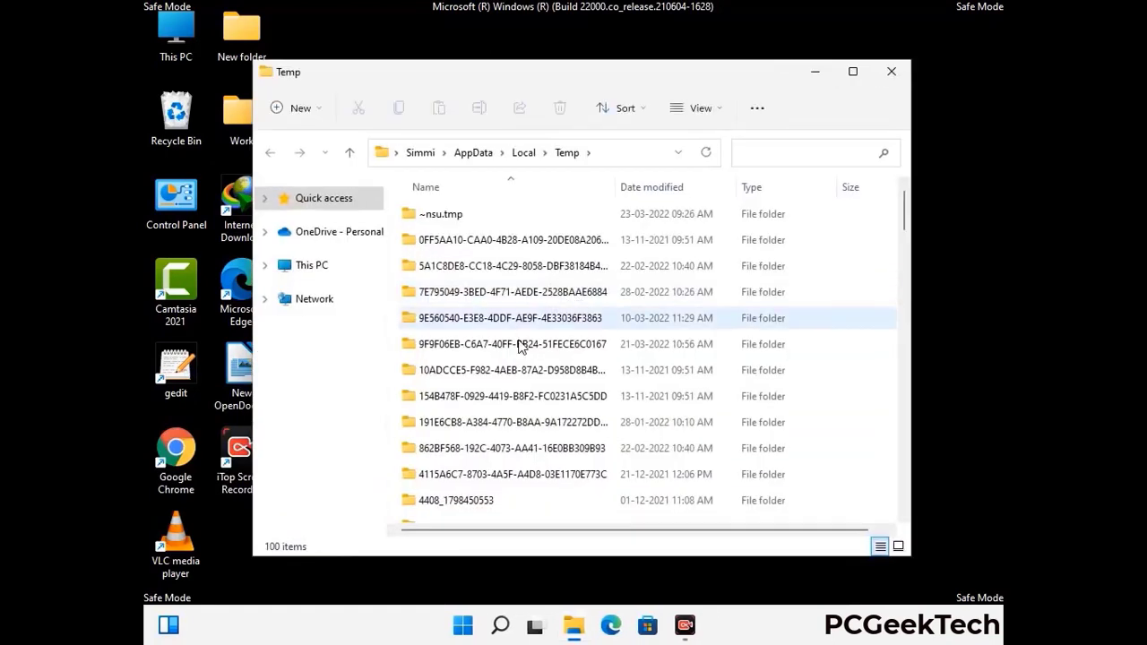
# Step: Select and delete all 100 items in Temp, then close the window
pyautogui.click(519, 345)
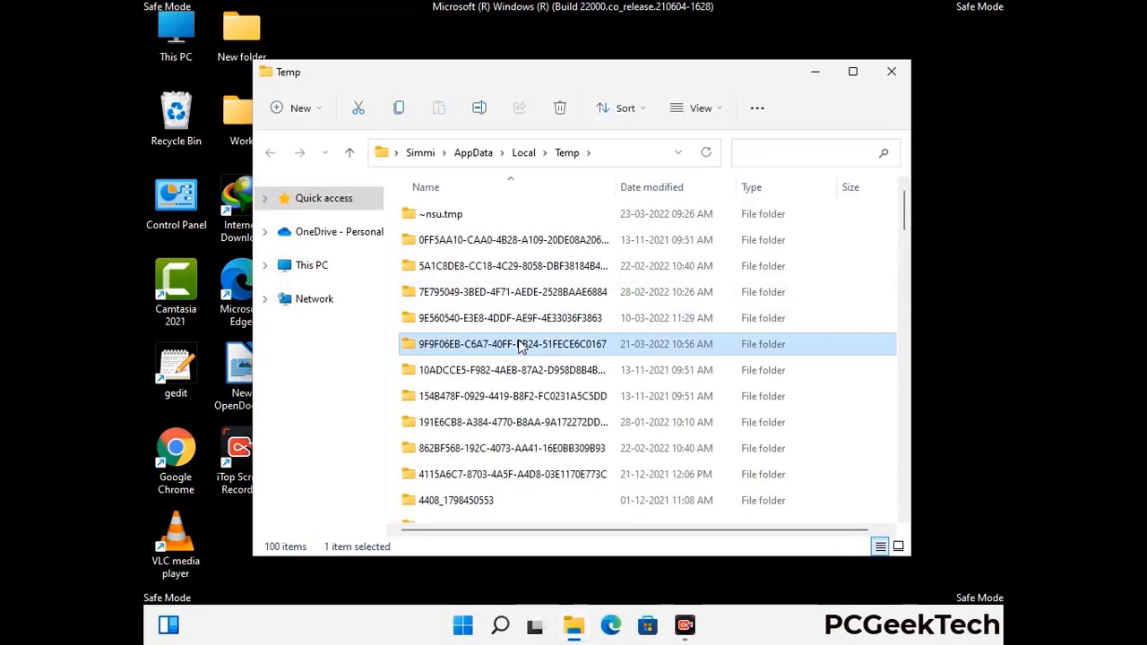
pyautogui.hotkey('ctrl', 'a')
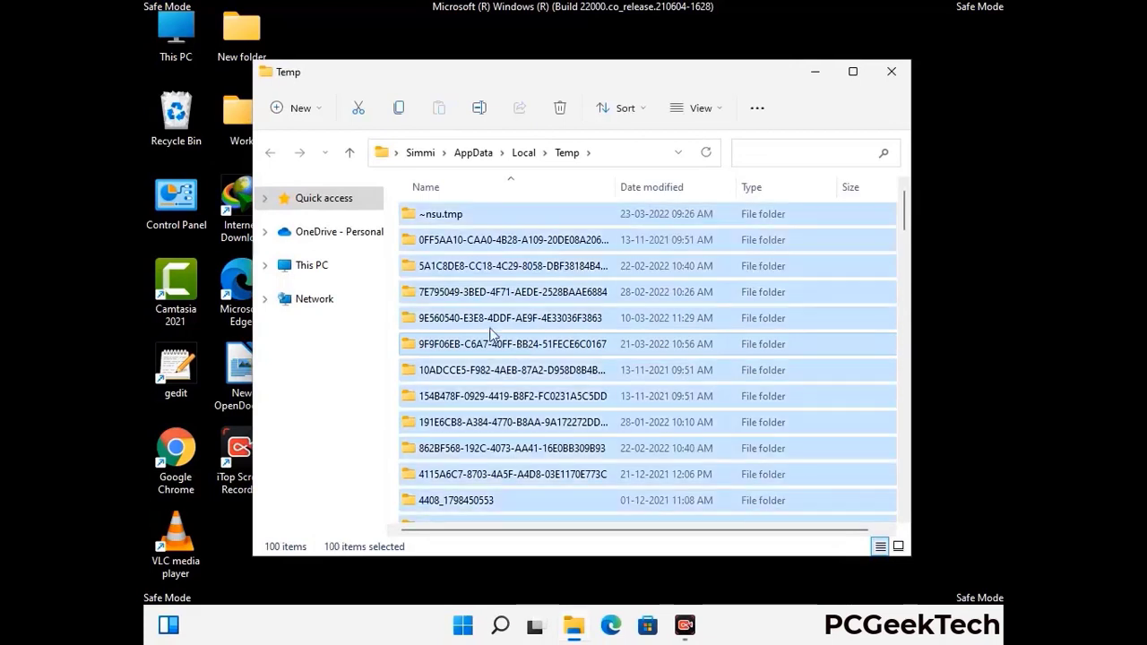
pyautogui.click(561, 108)
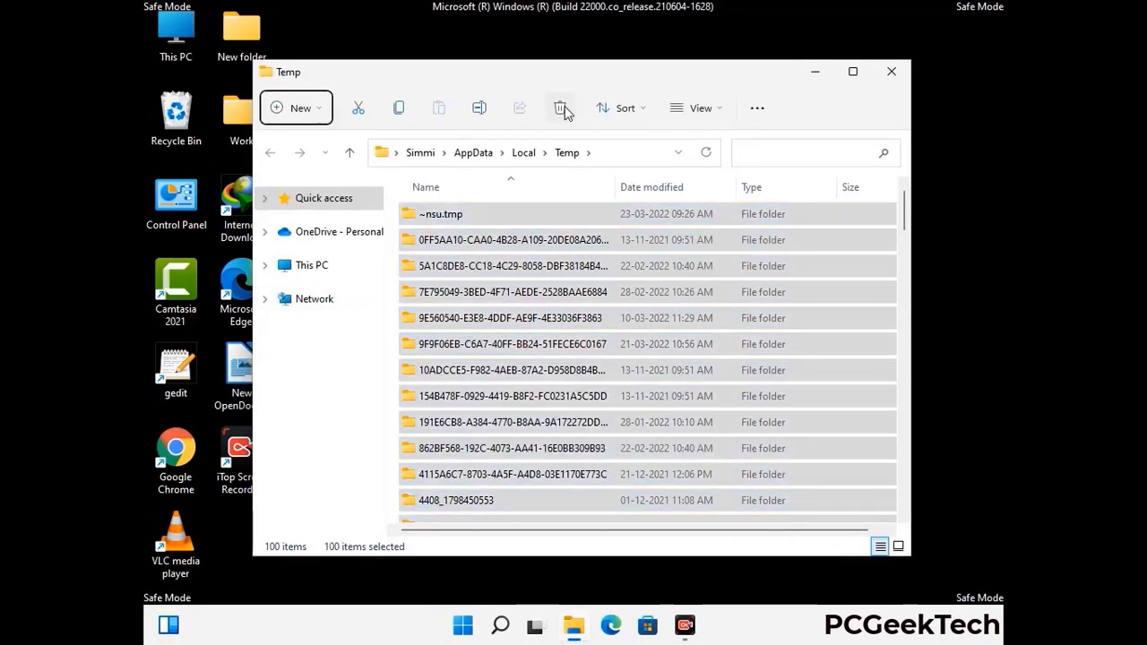
pyautogui.click(891, 71)
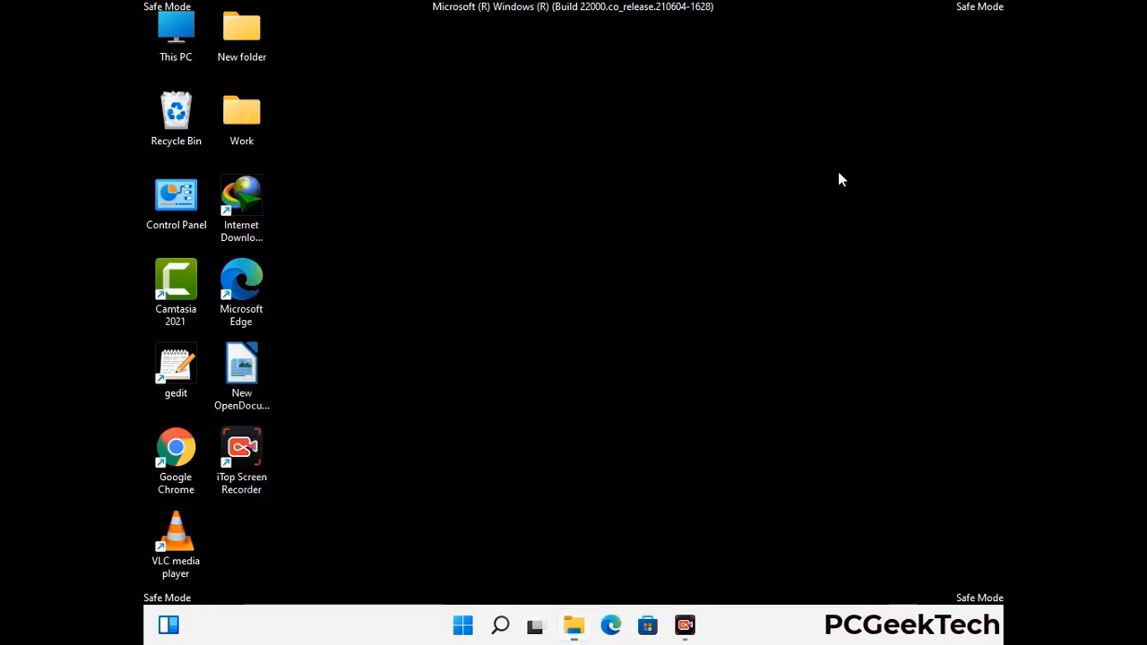
# Step: Run 'temp' to open C:\Windows\Temp, delete all six items, and close the window
pyautogui.press('super+r')
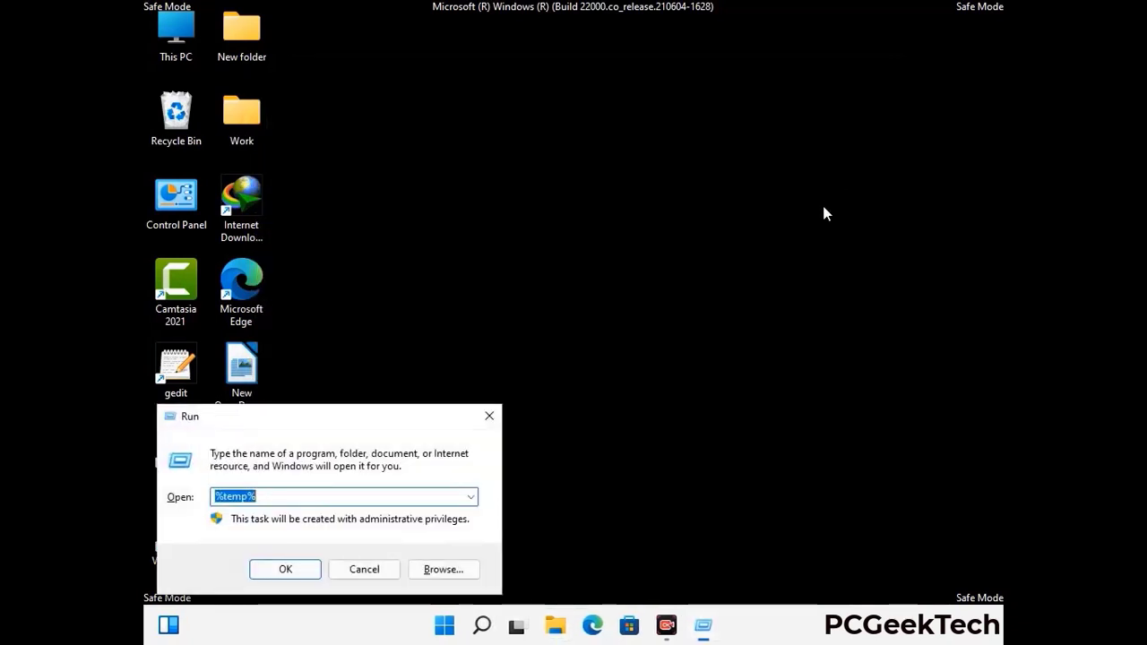
pyautogui.moveTo(391, 410); pyautogui.dragTo(652, 167)
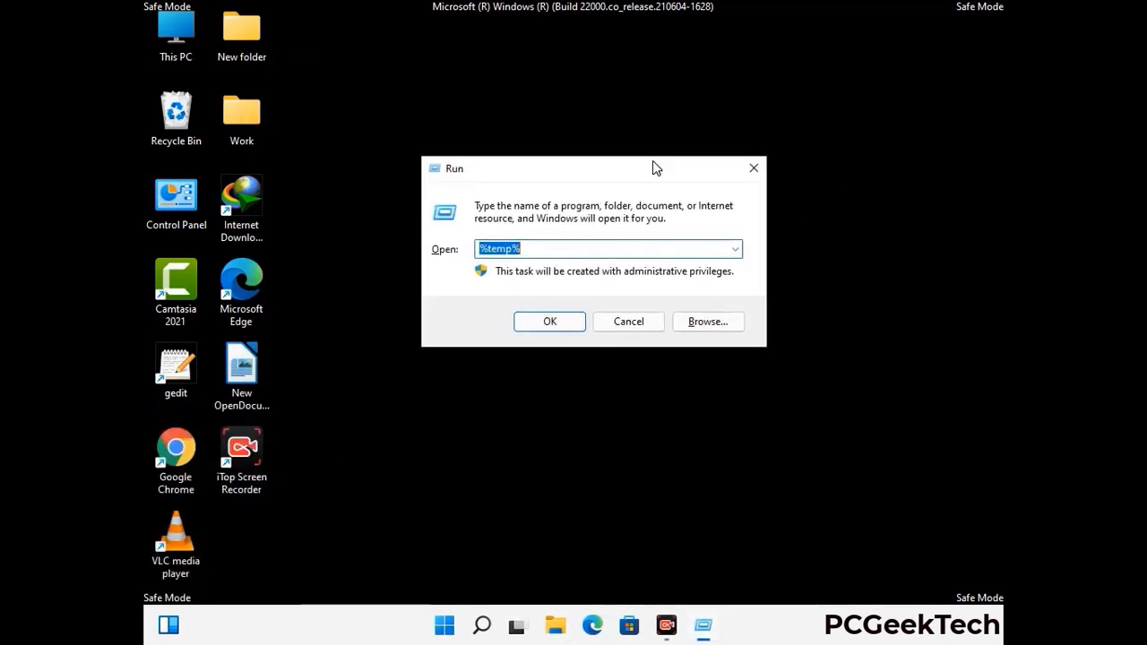
pyautogui.write('temp')
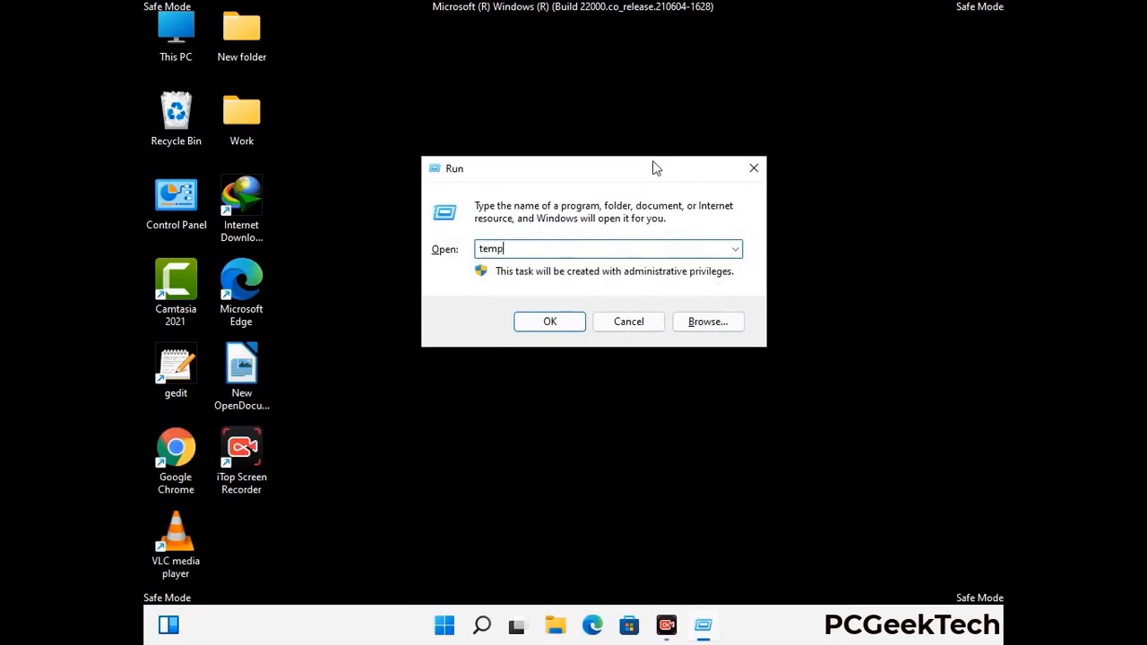
pyautogui.press('Return')
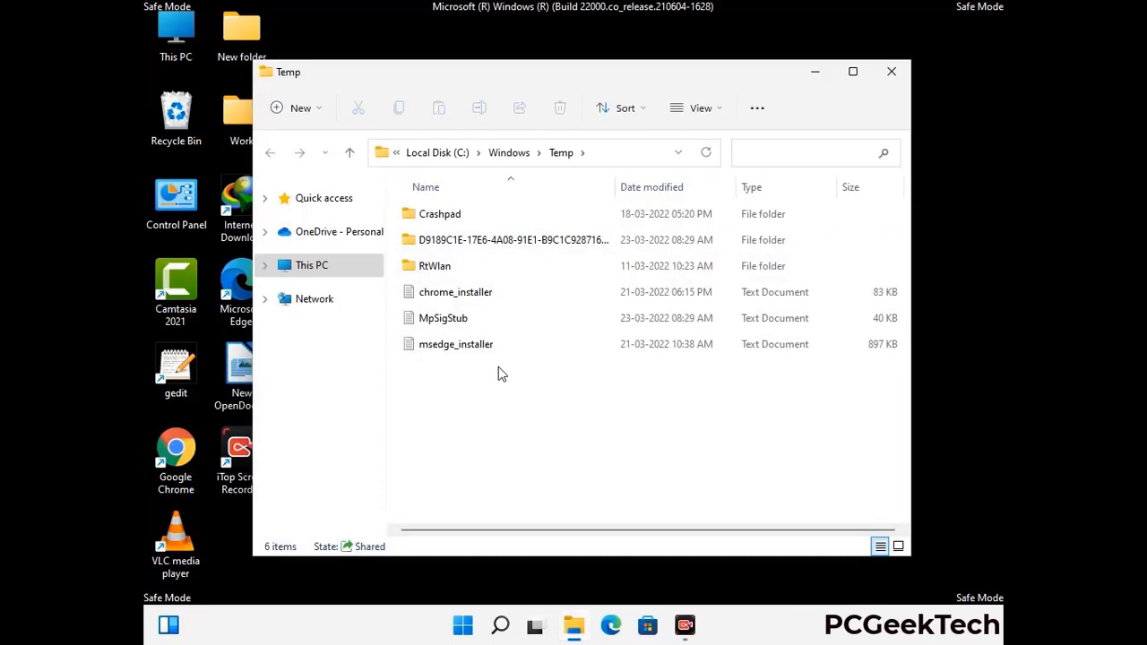
pyautogui.hotkey('ctrl', 'a')
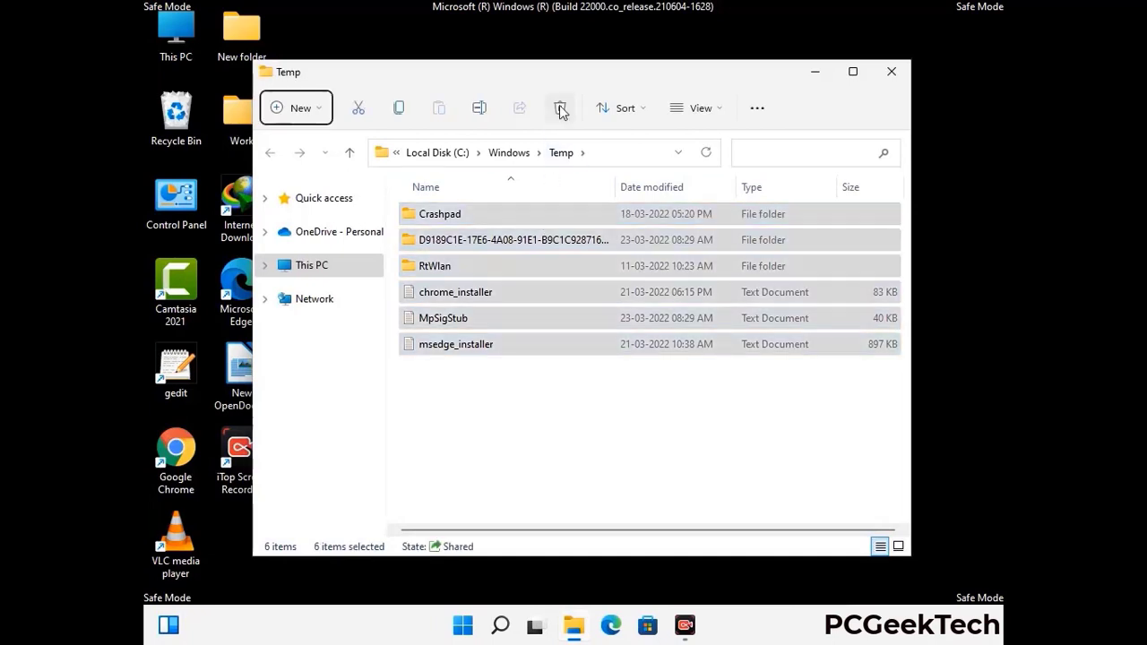
pyautogui.click(560, 107)
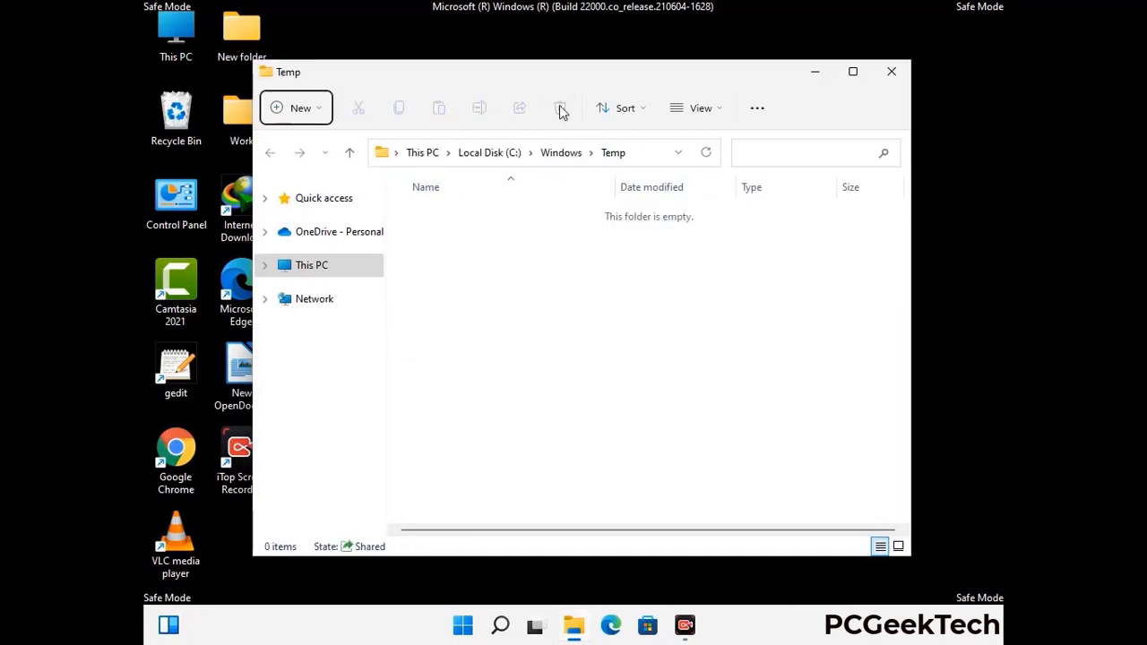
pyautogui.click(897, 77)
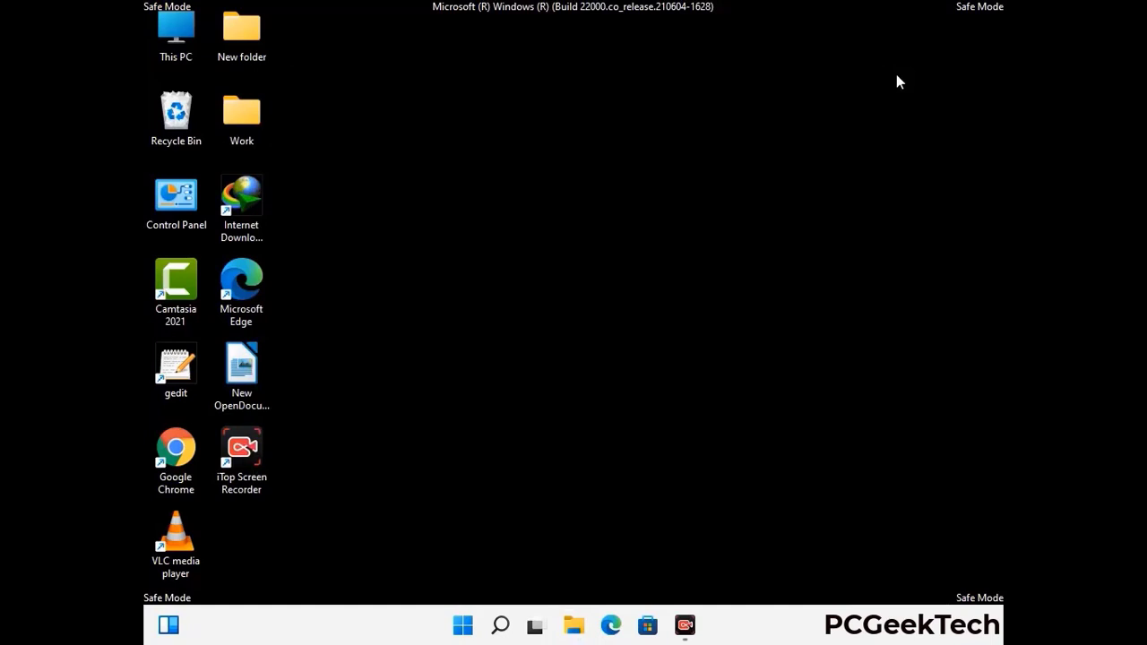
# Step: Launch Registry Editor by running regedit from the Run box
pyautogui.press('super+r')
pyautogui.moveTo(349, 413); pyautogui.dragTo(597, 143)
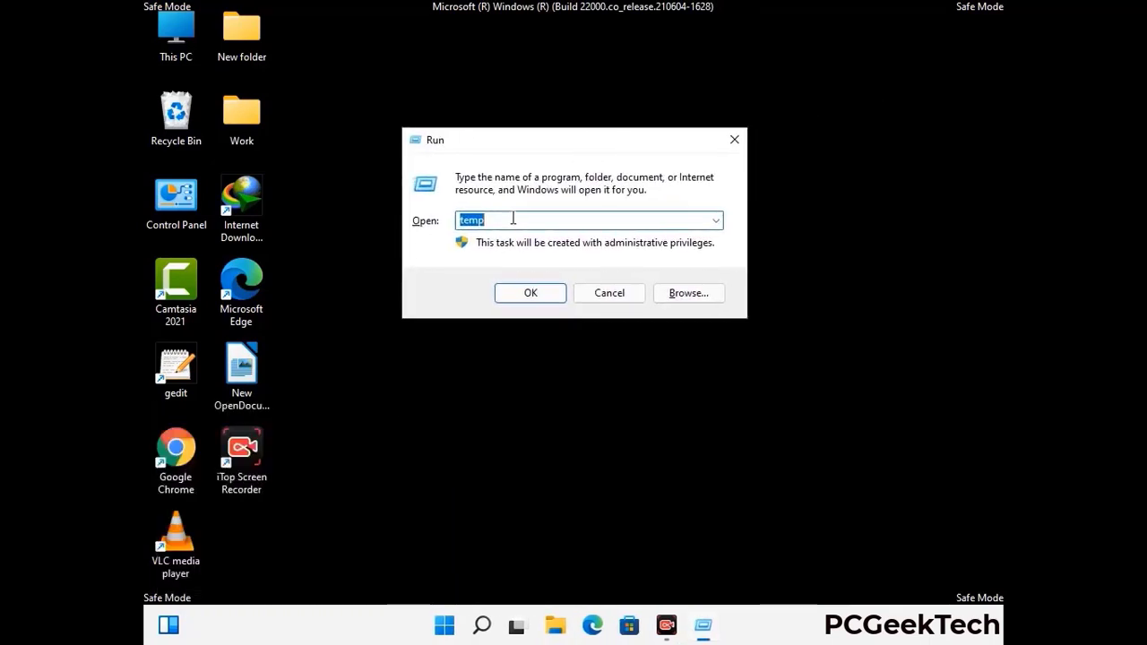
pyautogui.write('regedit')
pyautogui.press('Return')
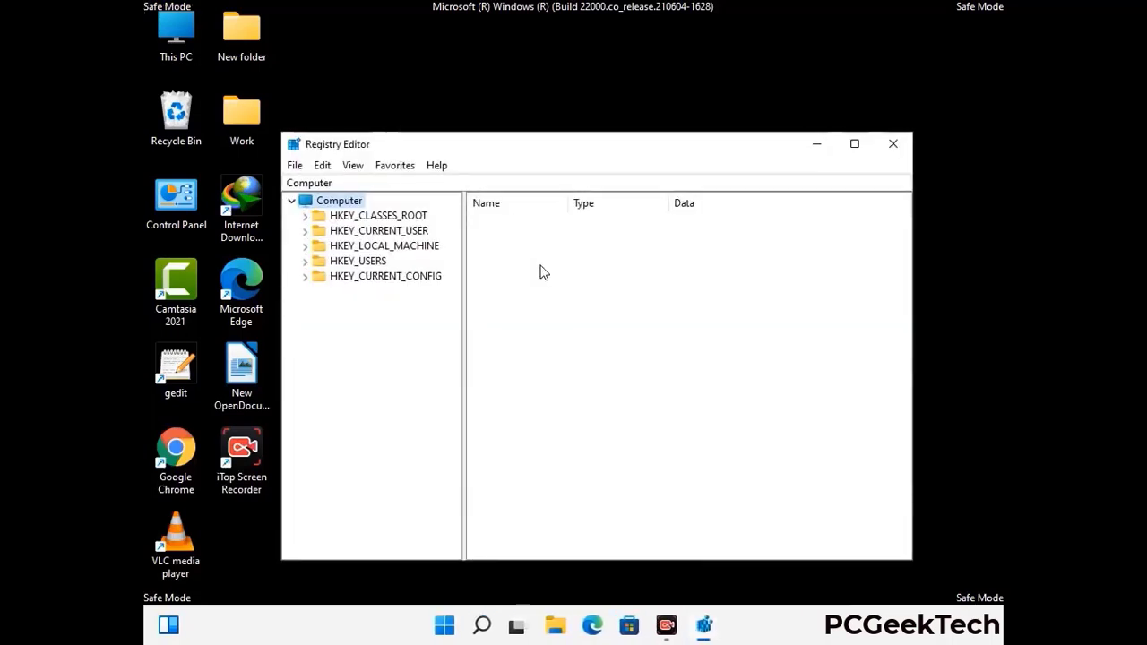
# Step: Expand HKEY_CURRENT_USER > Software > Microsoft in the registry tree
pyautogui.click(384, 245)
pyautogui.click(305, 230)
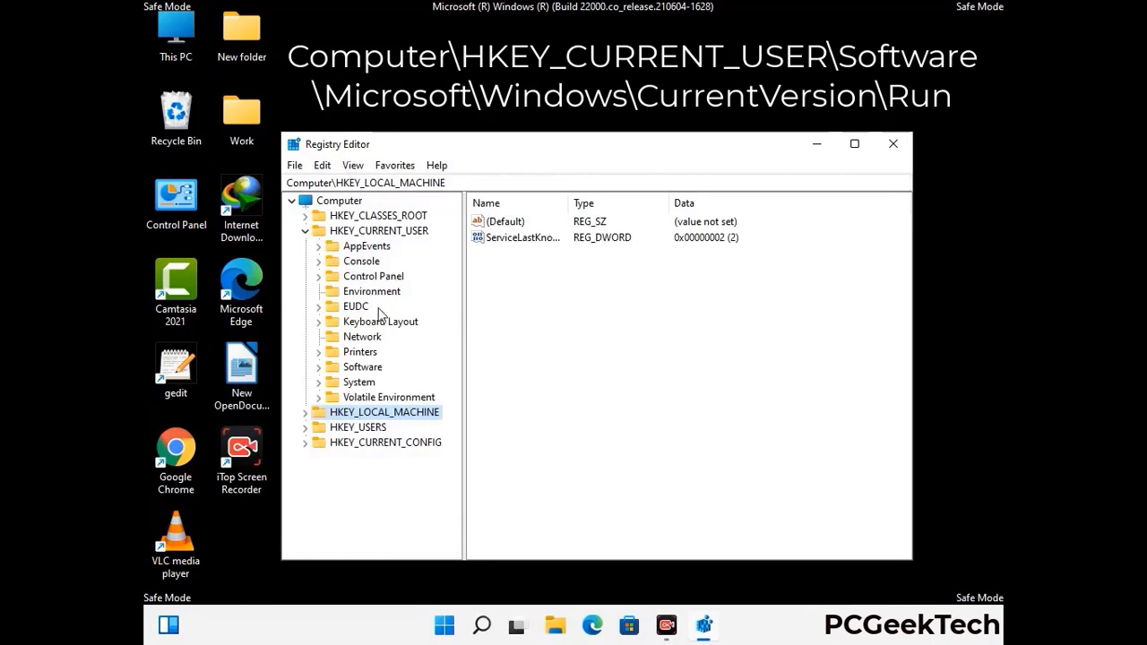
pyautogui.click(356, 368)
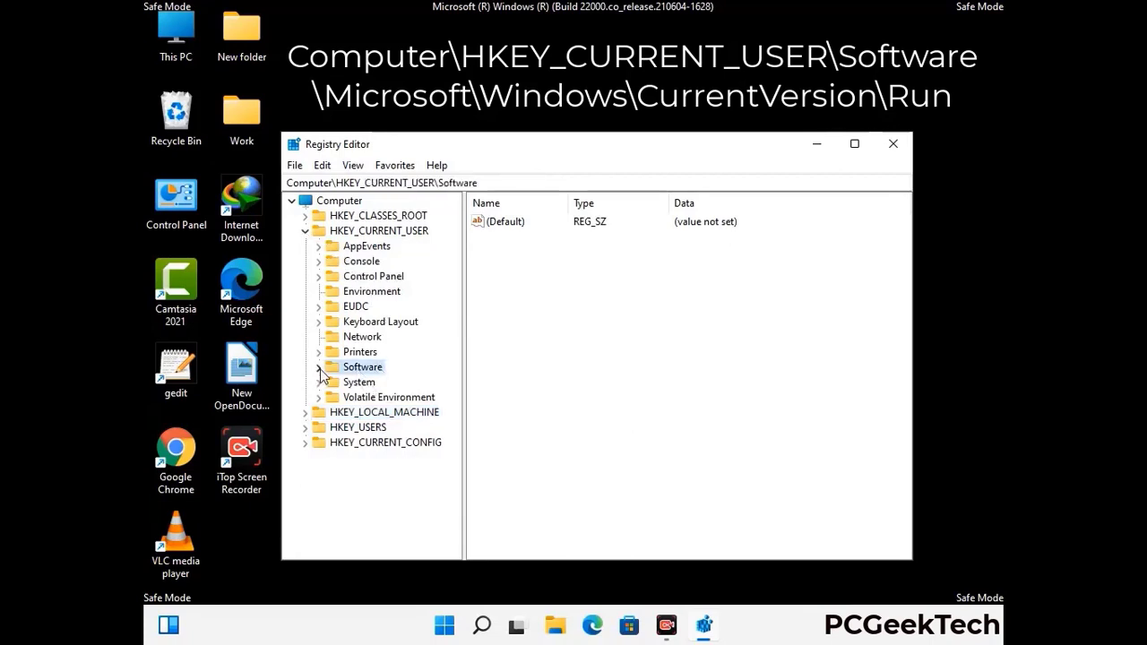
pyautogui.click(317, 367)
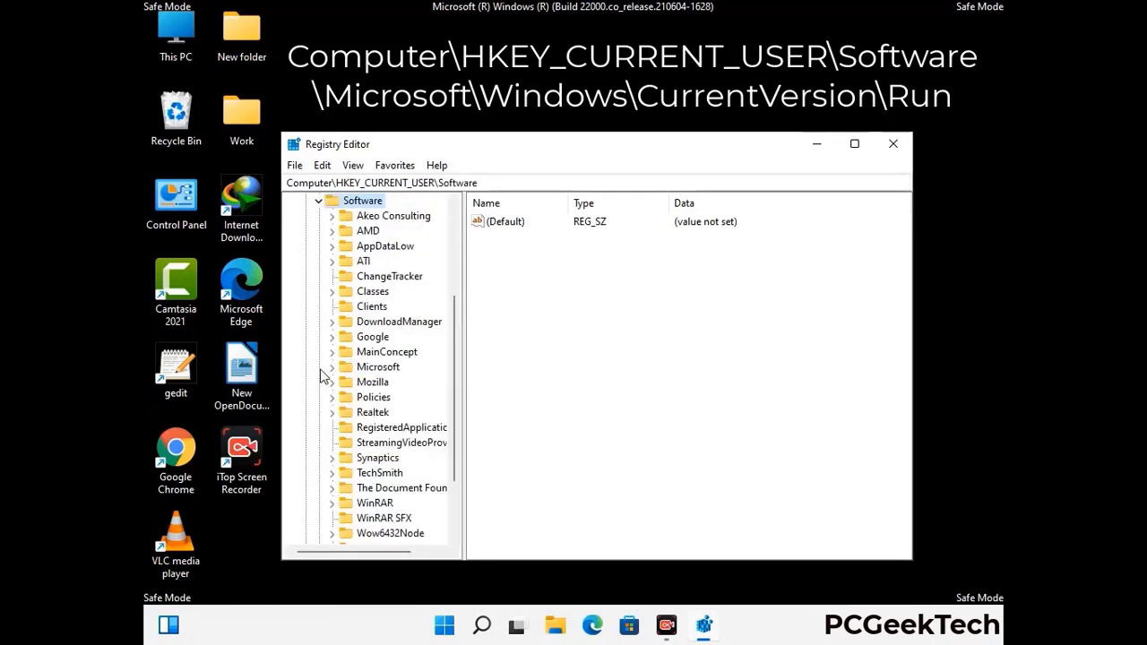
pyautogui.doubleClick(375, 367)
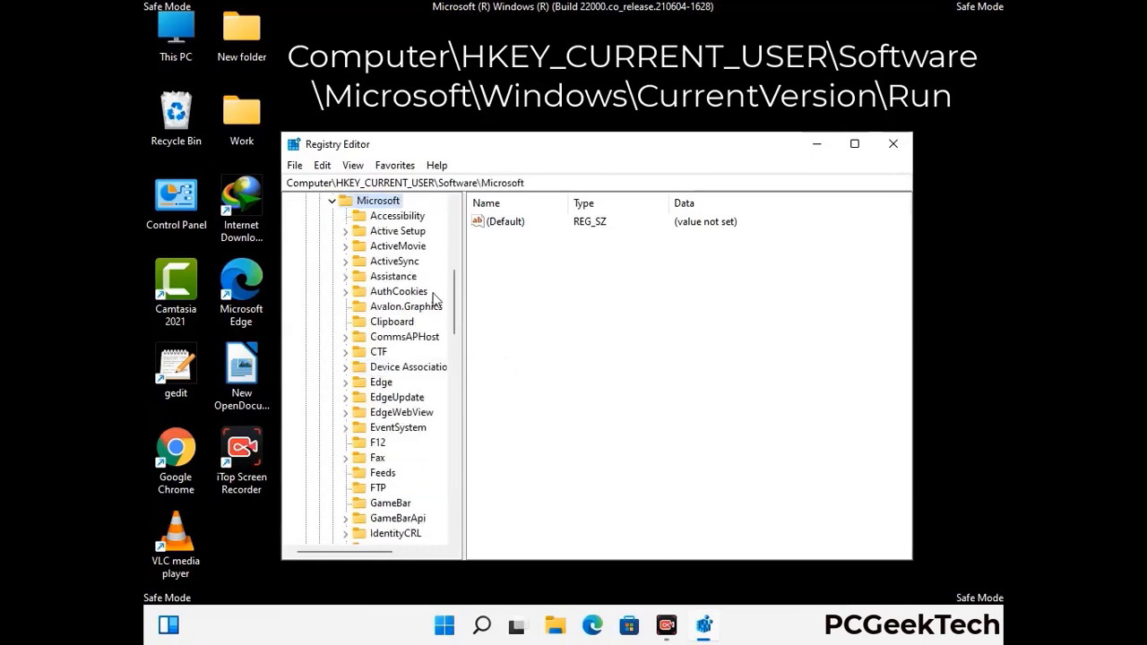
pyautogui.scroll(-2, 414, 391)
pyautogui.scroll(-2, 414, 392)
pyautogui.scroll(-1, 414, 392)
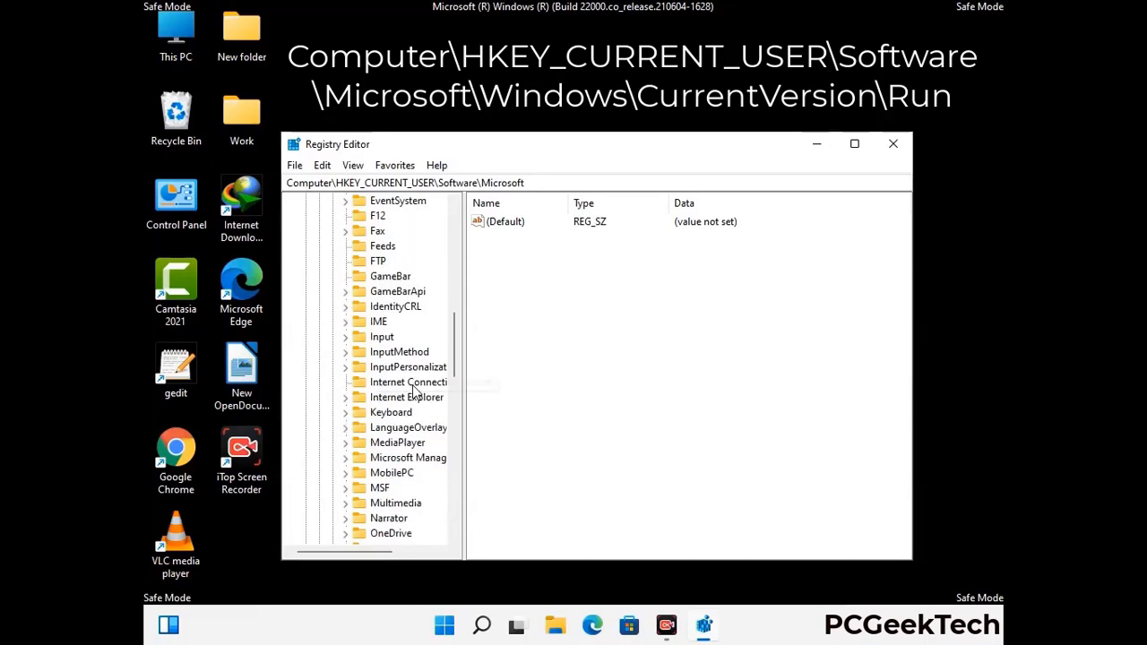
pyautogui.scroll(-2, 414, 391)
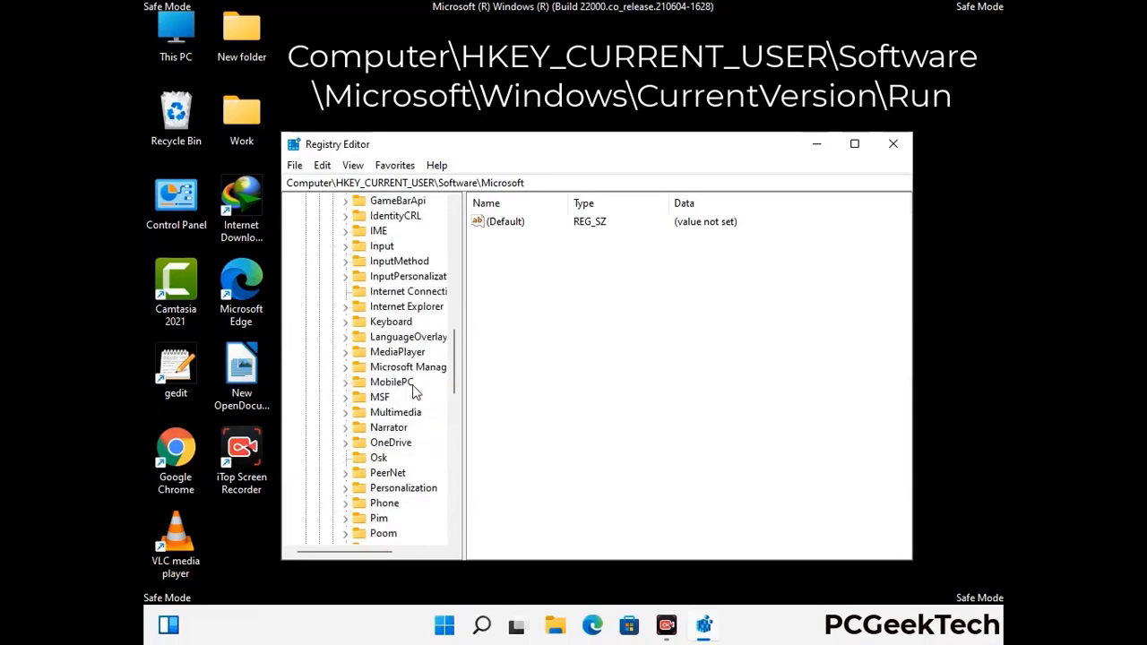
pyautogui.scroll(-7, 414, 391)
pyautogui.scroll(-3, 414, 391)
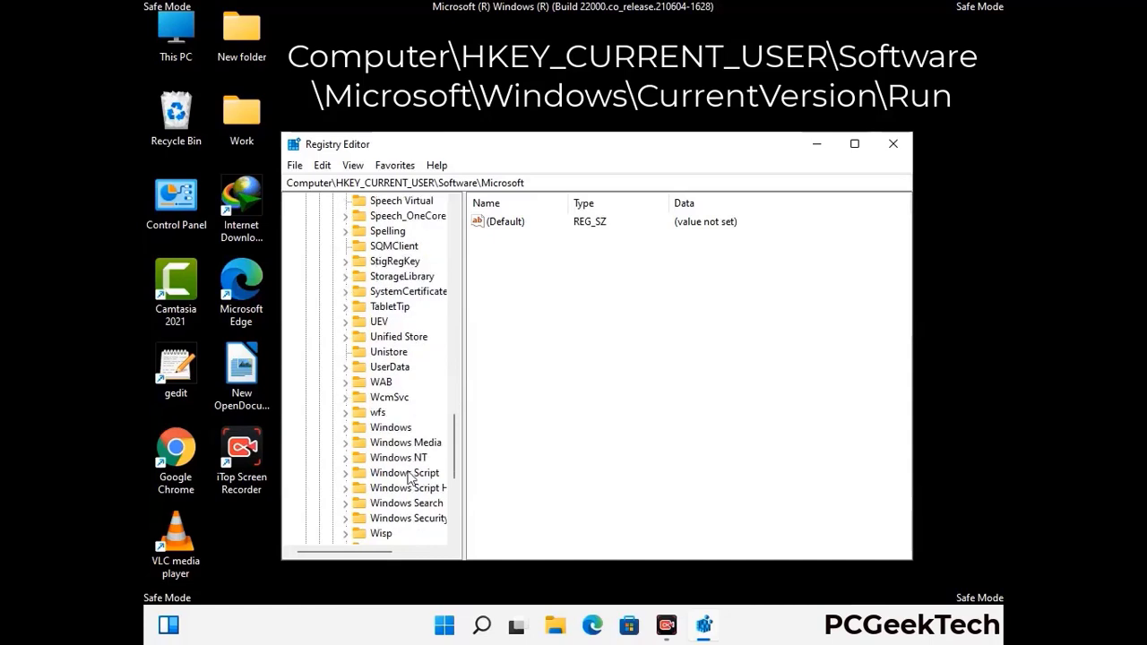
# Step: Drill into Windows > CurrentVersion and select the Run key to list startup entries
pyautogui.doubleClick(403, 428)
pyautogui.scroll(-1, 416, 419)
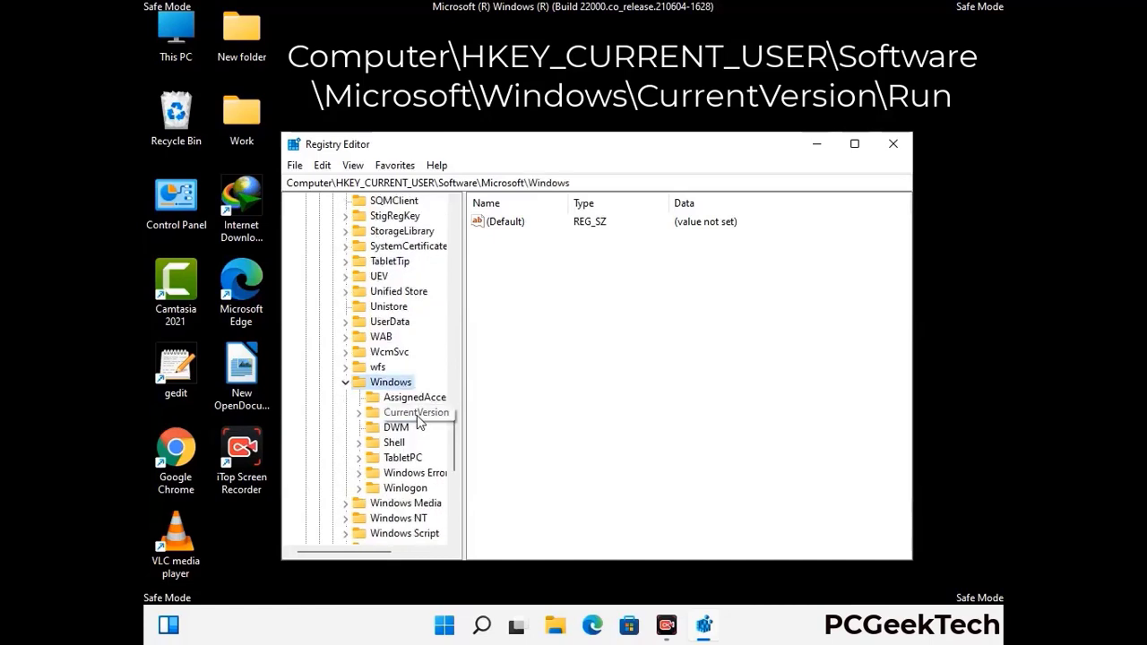
pyautogui.doubleClick(417, 414)
pyautogui.scroll(-5, 412, 394)
pyautogui.scroll(-4, 410, 391)
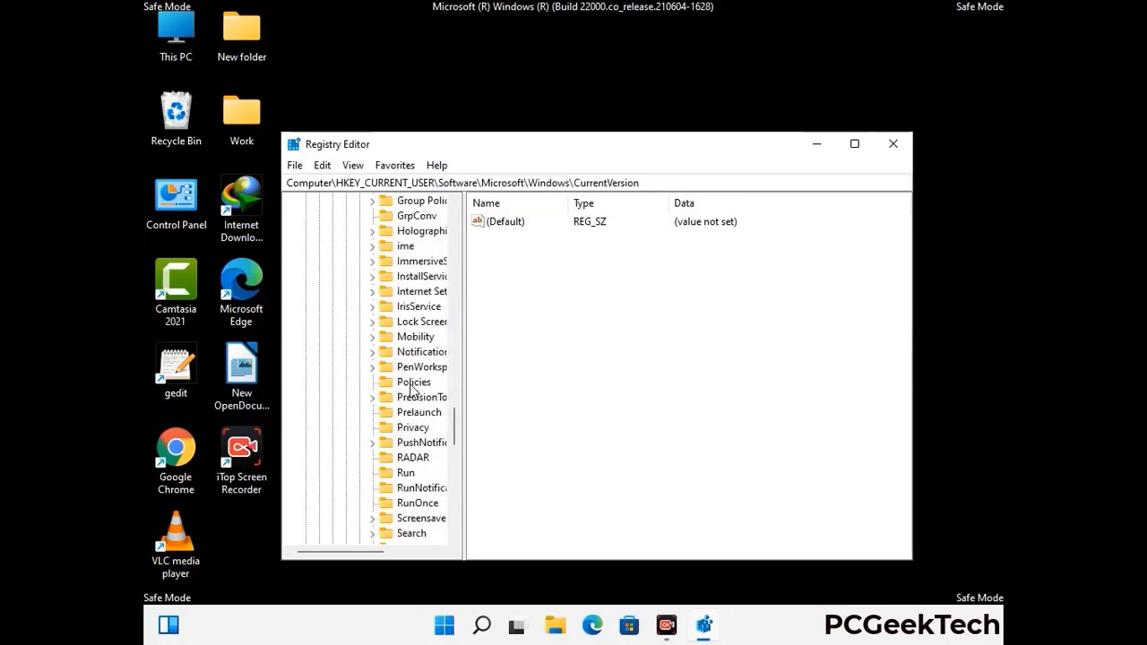
pyautogui.scroll(-1, 411, 391)
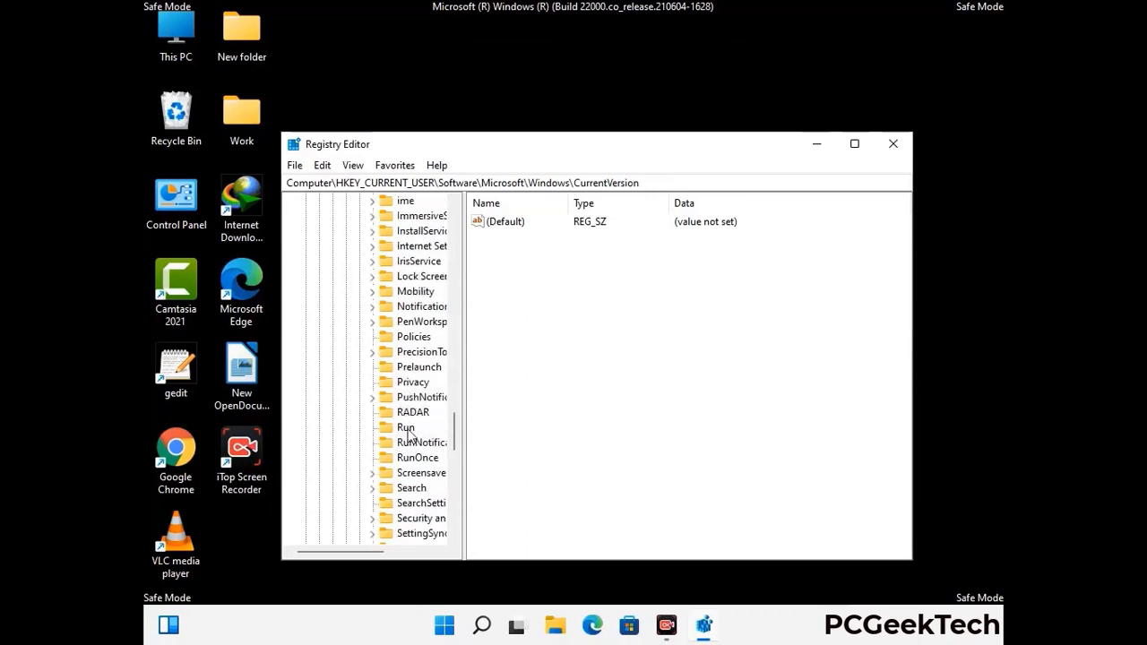
pyautogui.click(406, 428)
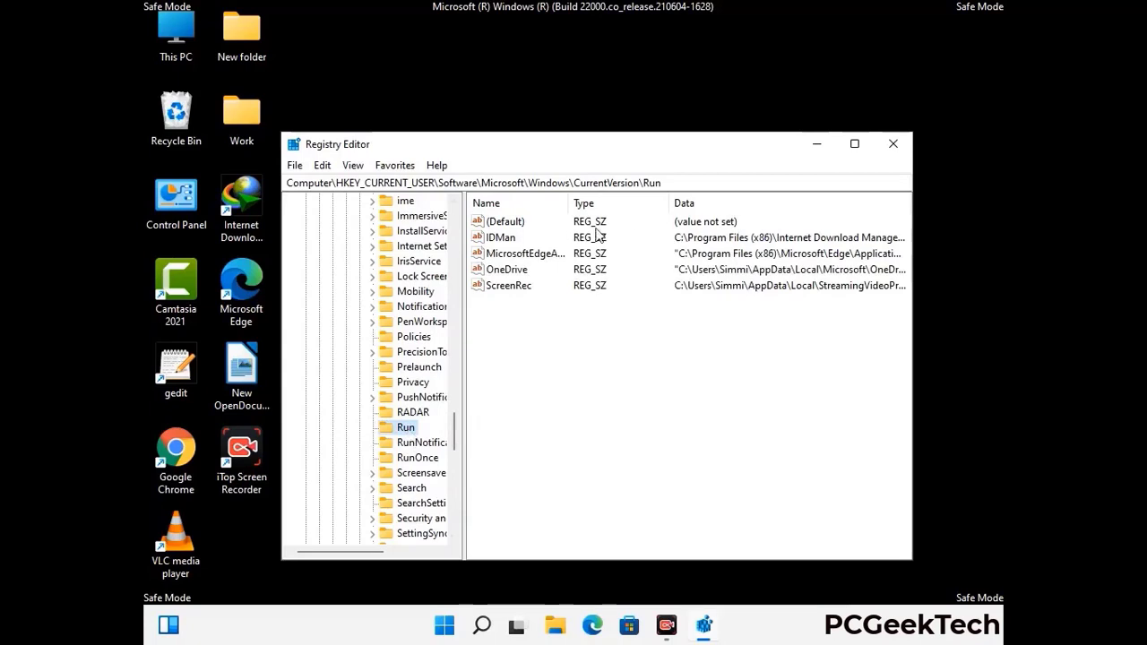
# Step: Delete the ScreenRec value from the Run key and confirm the deletion
pyautogui.click(505, 287)
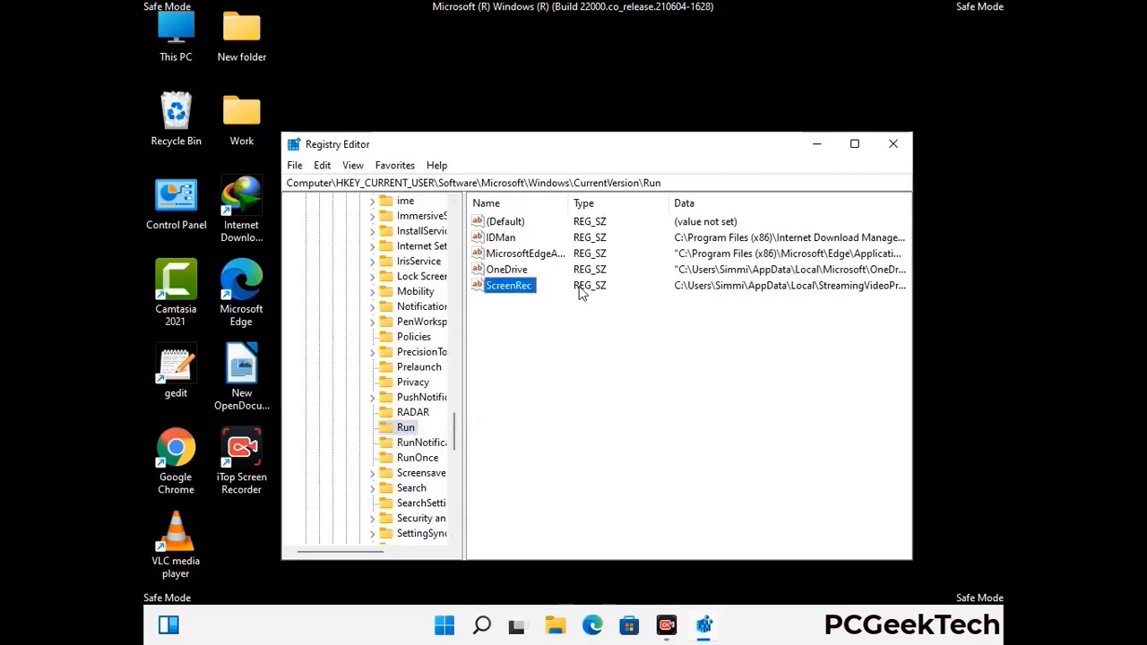
pyautogui.click(511, 289)
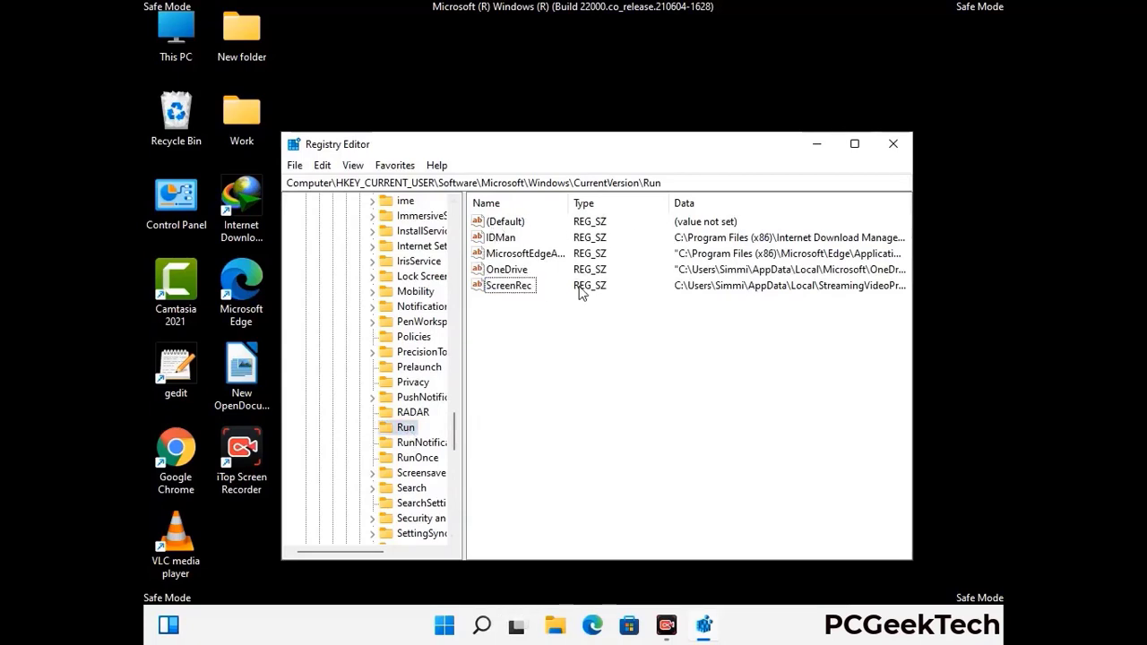
pyautogui.rightClick(519, 293)
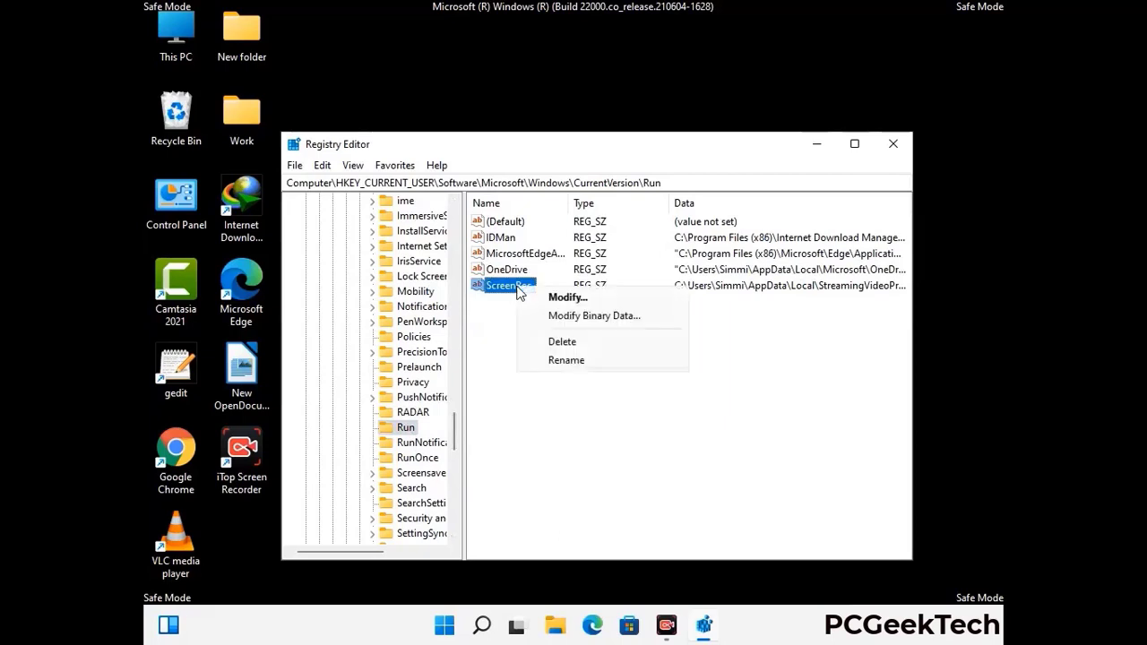
pyautogui.click(550, 341)
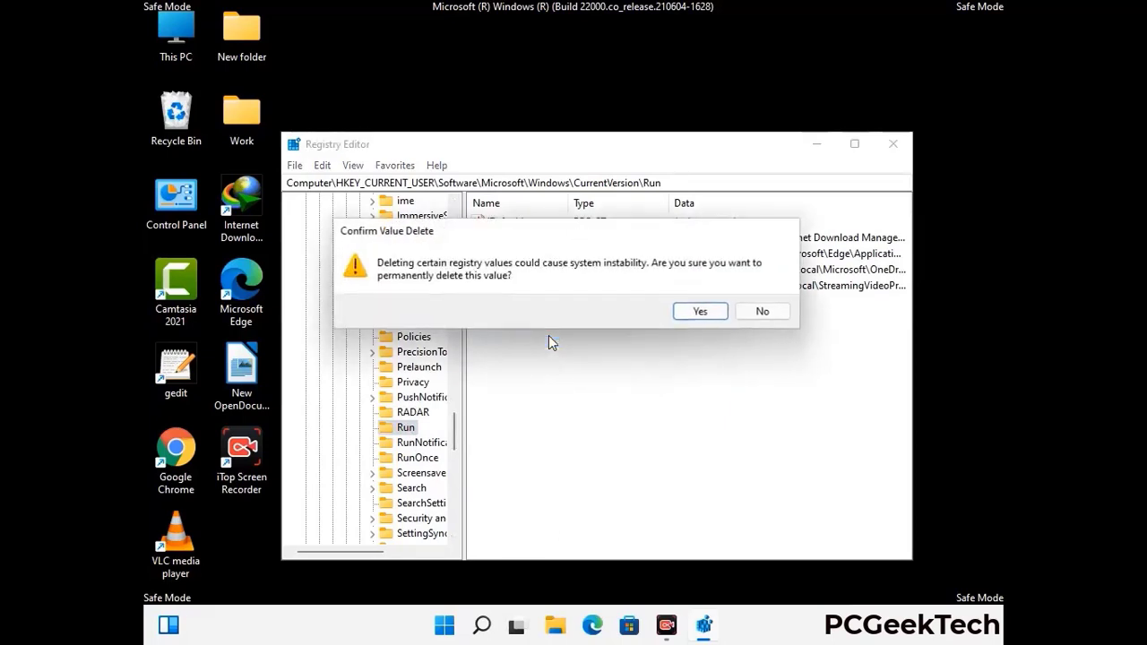
pyautogui.click(700, 311)
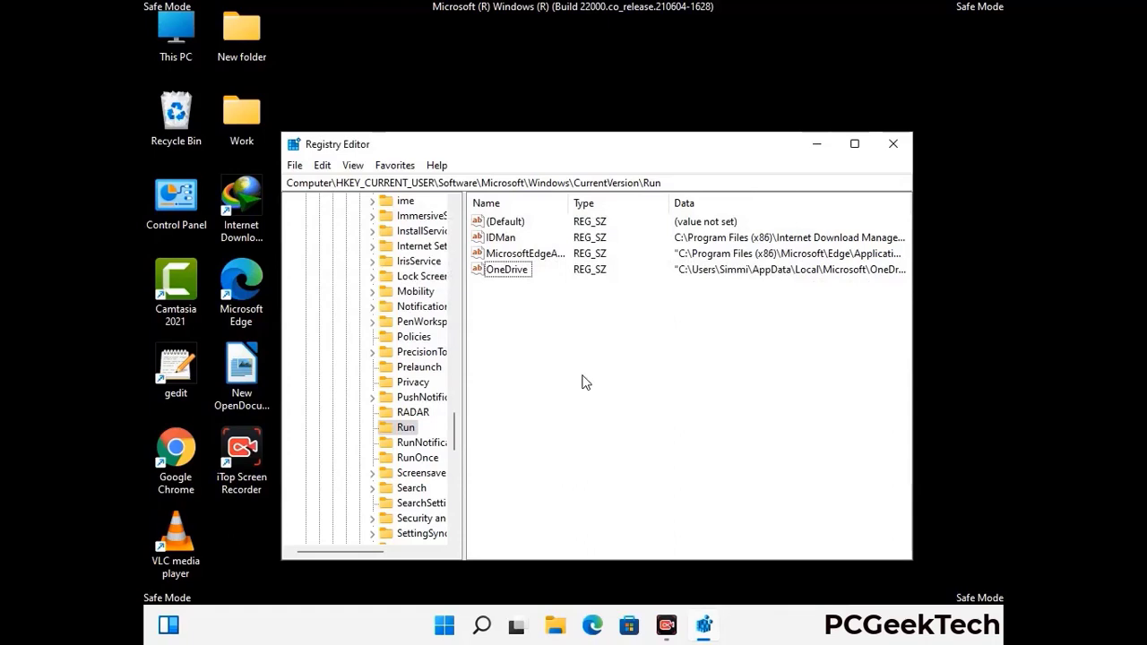
# Step: Search the registry for 'Virus Nam', then cancel the search and close Registry Editor
pyautogui.hotkey('ctrl', 'f')
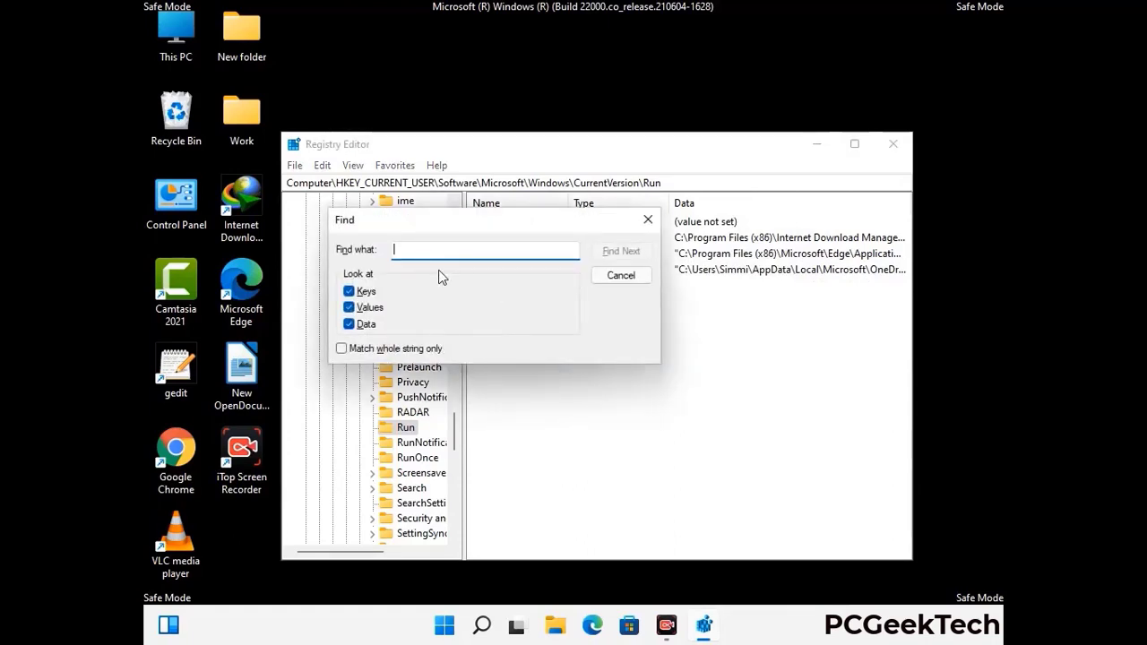
pyautogui.write('Virus Name')
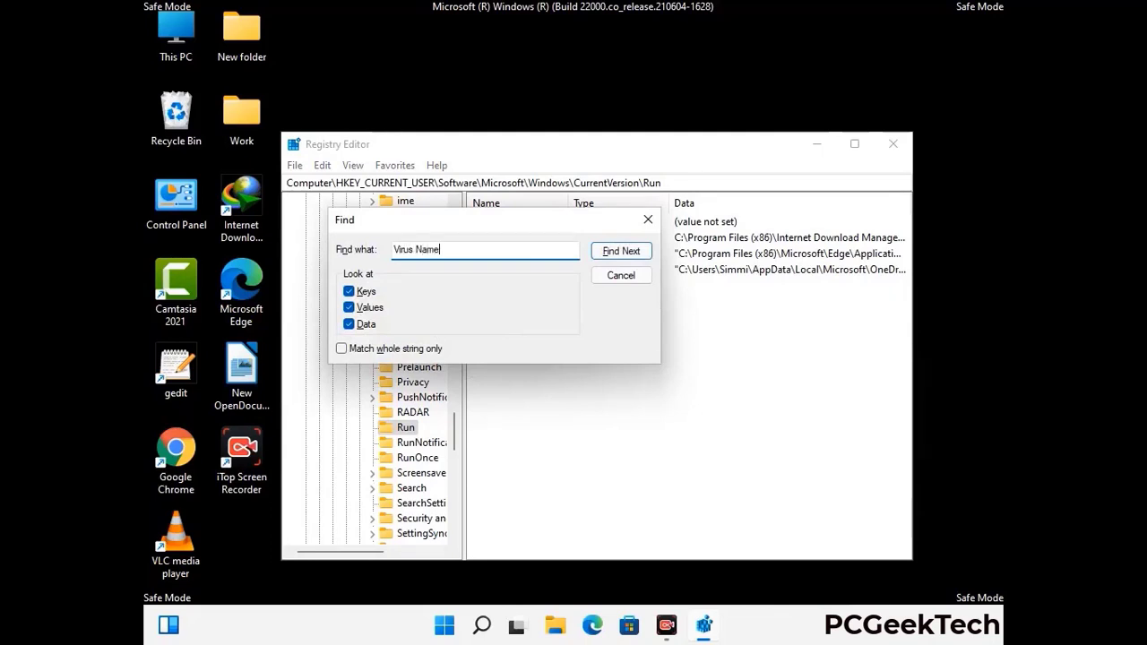
pyautogui.click(607, 254)
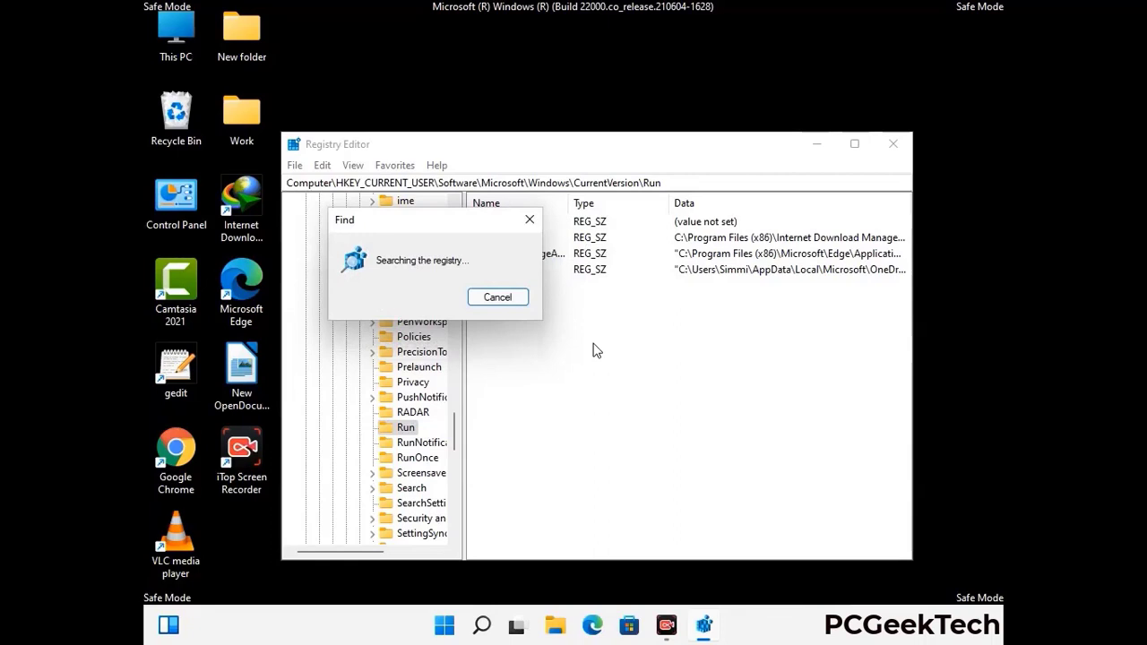
pyautogui.click(536, 222)
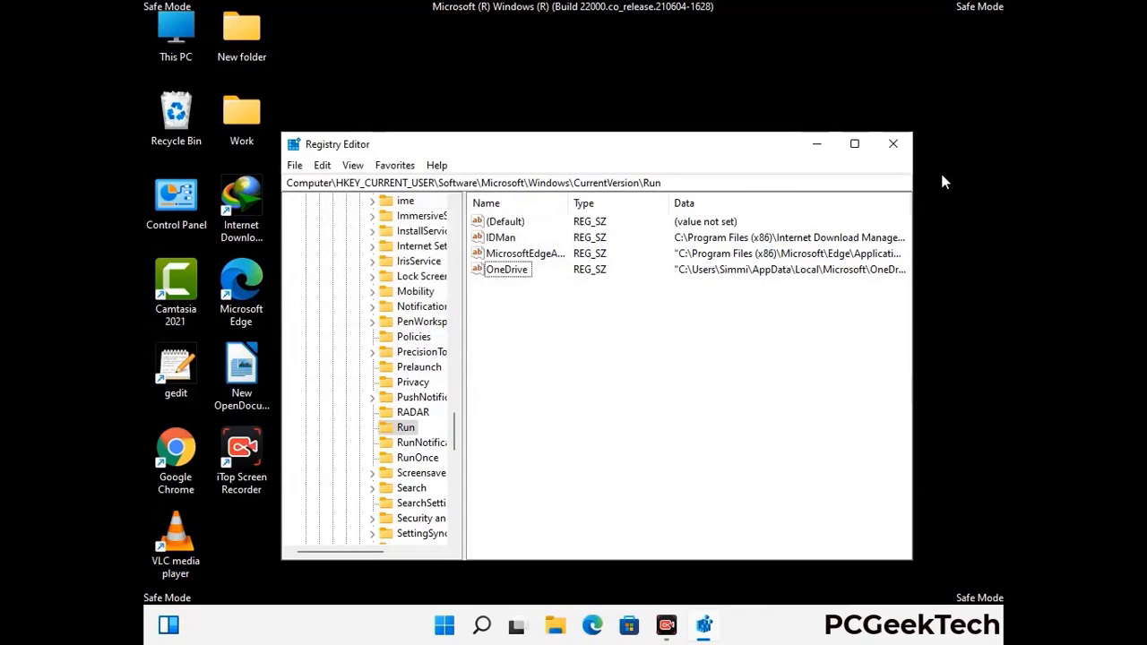
pyautogui.click(894, 145)
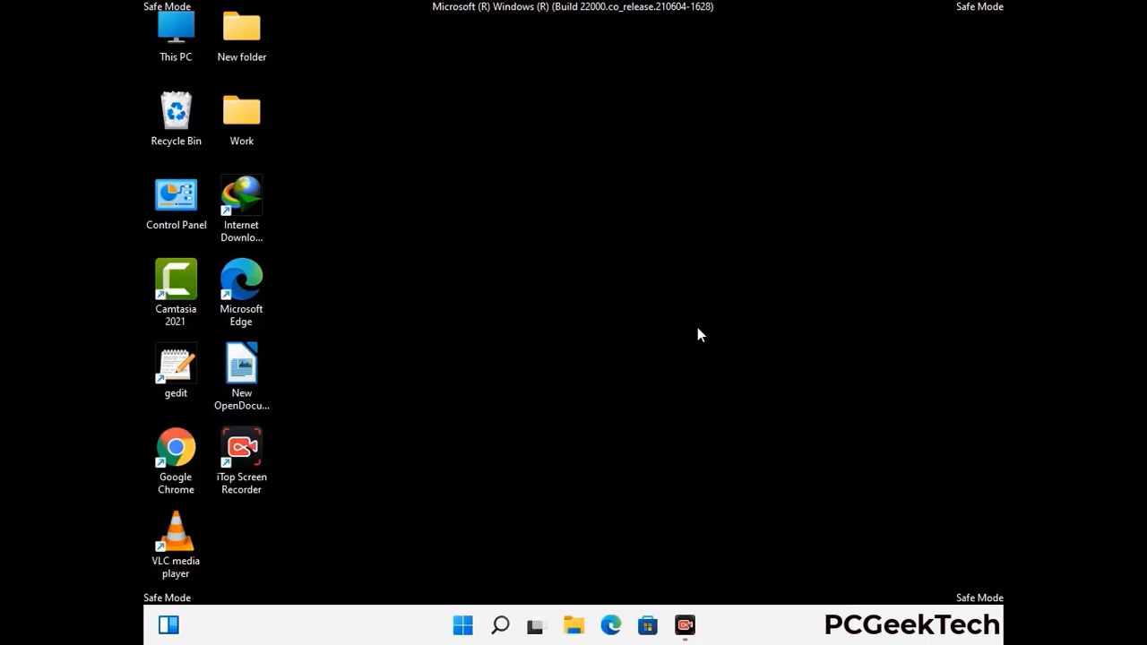
# Step: Run msconfig and clear the Safe boot checkbox on the Boot tab
pyautogui.press('super+r')
pyautogui.moveTo(333, 416); pyautogui.dragTo(586, 177)
pyautogui.write('ms')
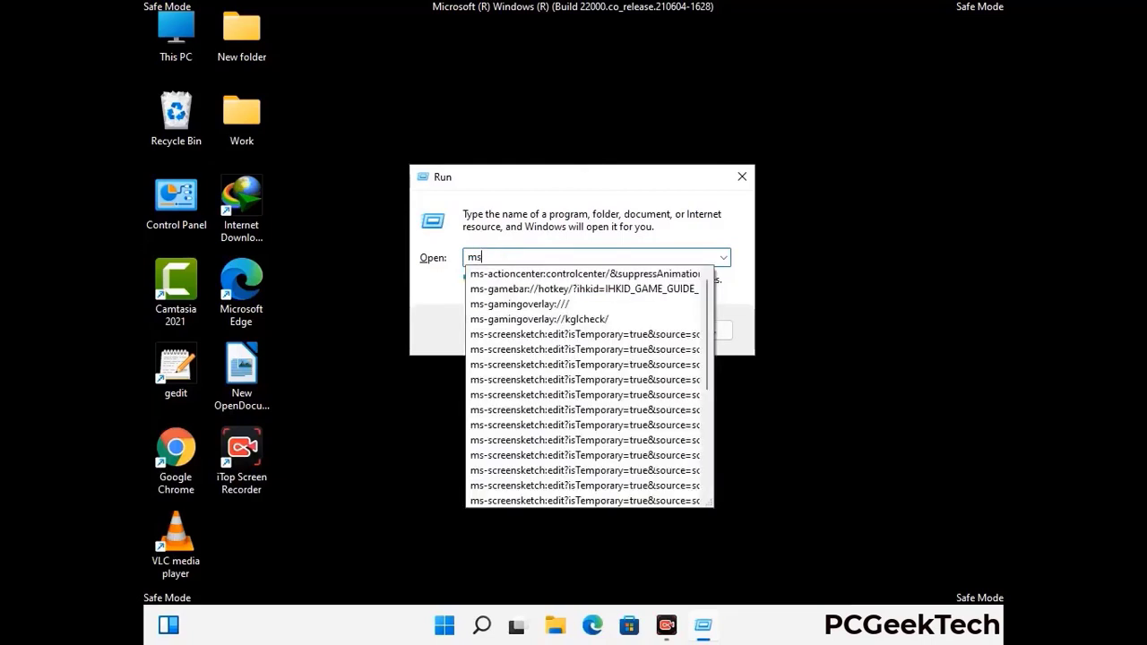
pyautogui.write('config')
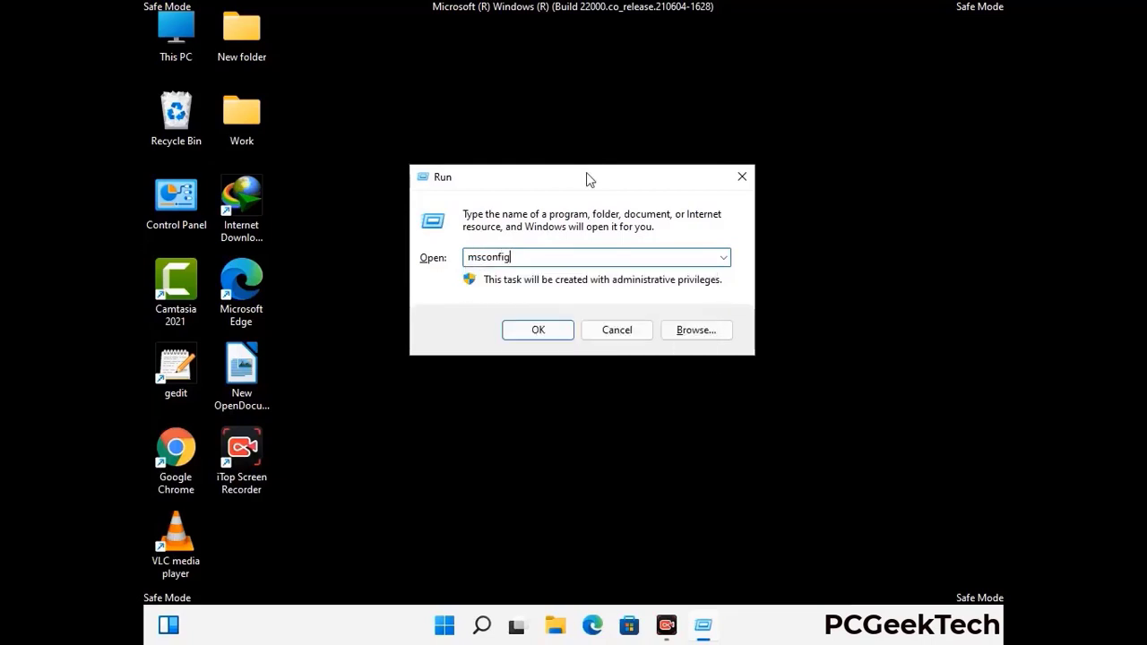
pyautogui.click(529, 328)
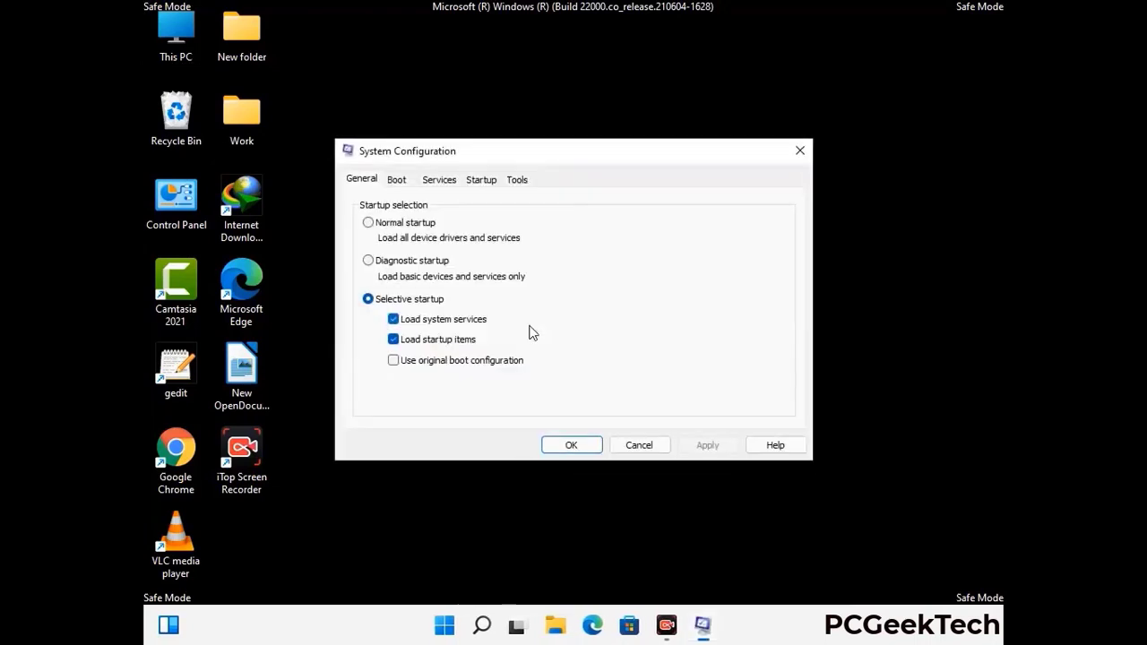
pyautogui.click(396, 180)
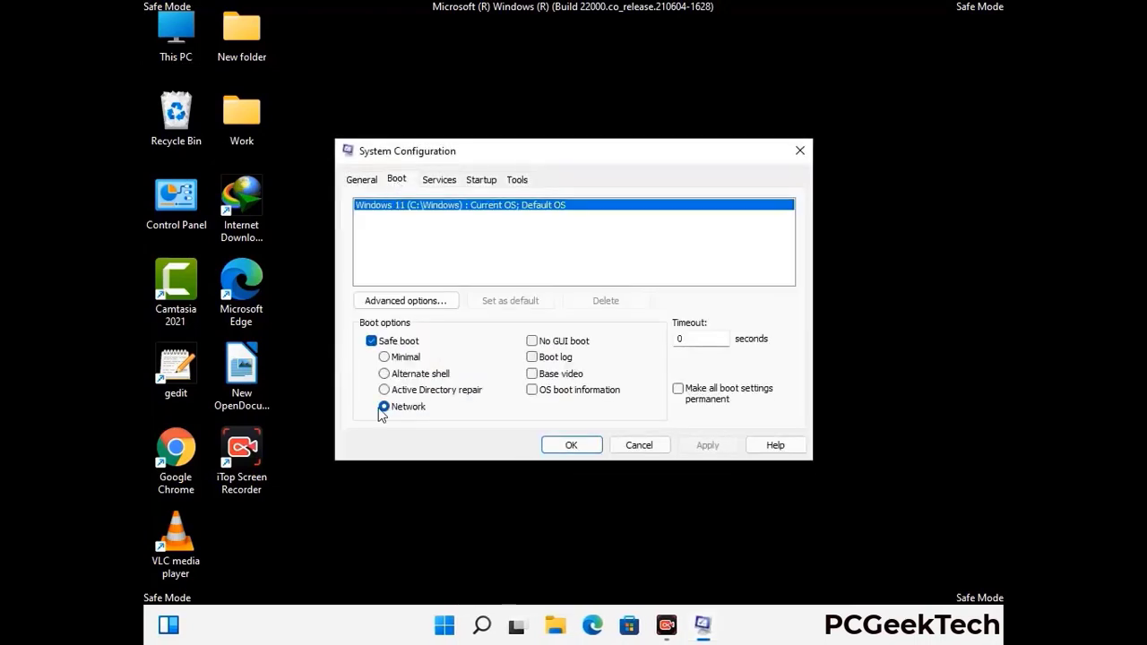
pyautogui.click(371, 341)
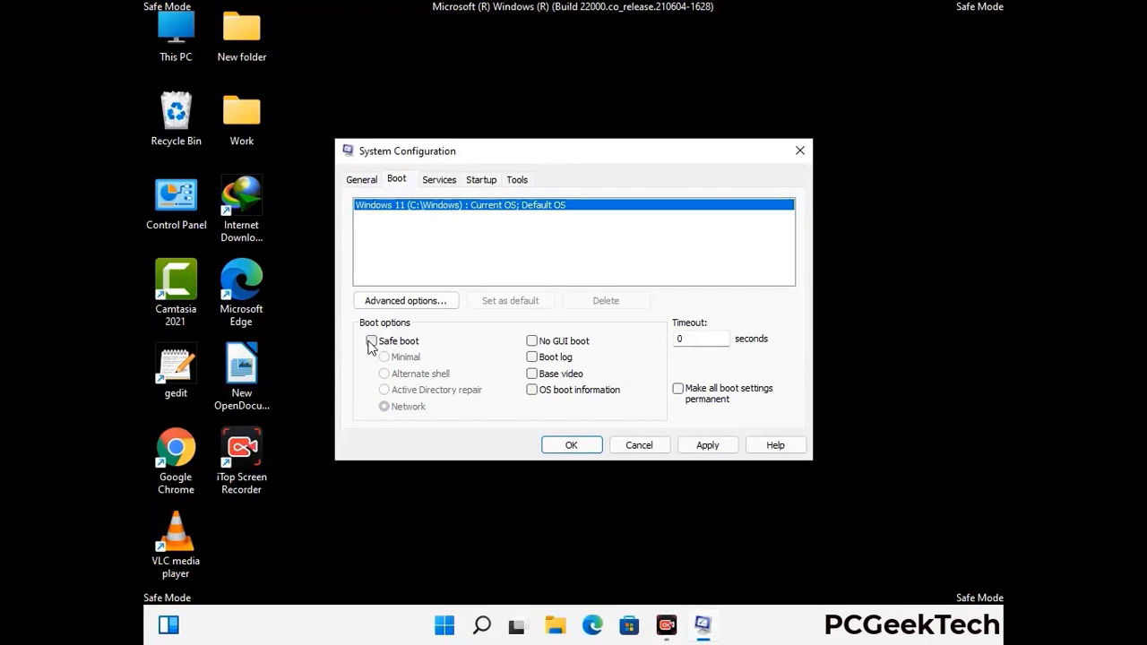